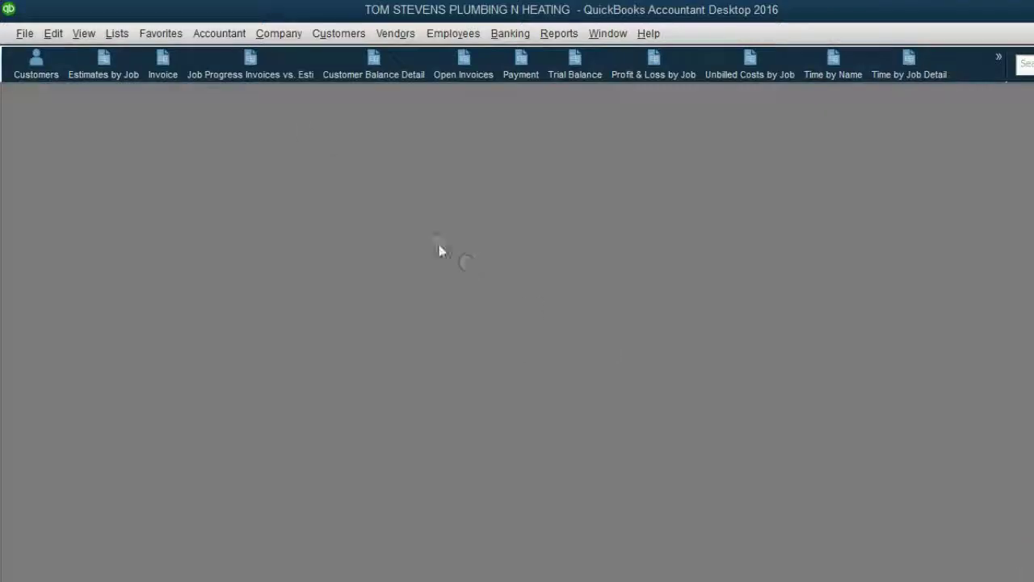
Open a weekly timesheet from the Customers menu and move its window slightly right.
click(336, 37)
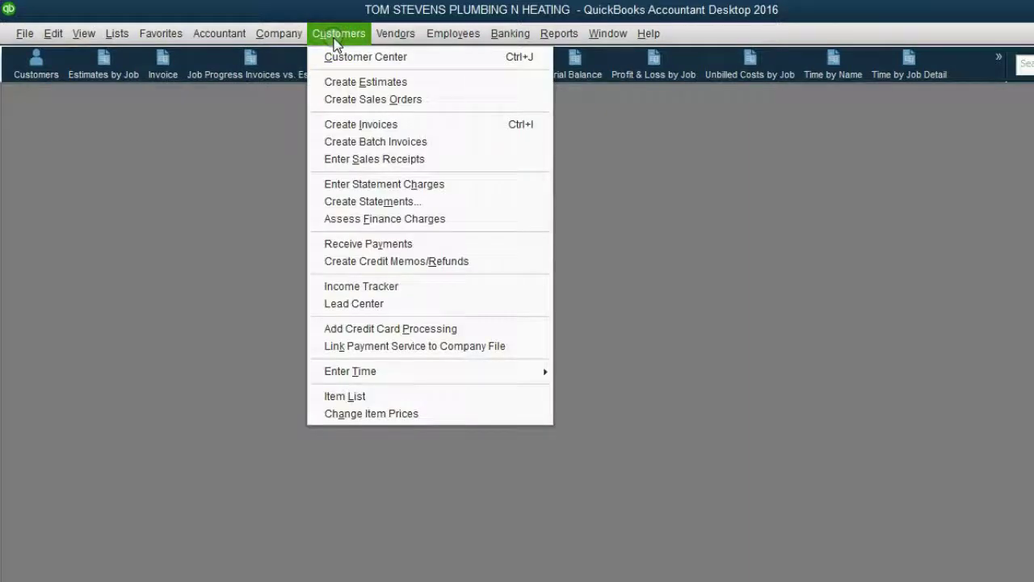
mouse_move(428, 371)
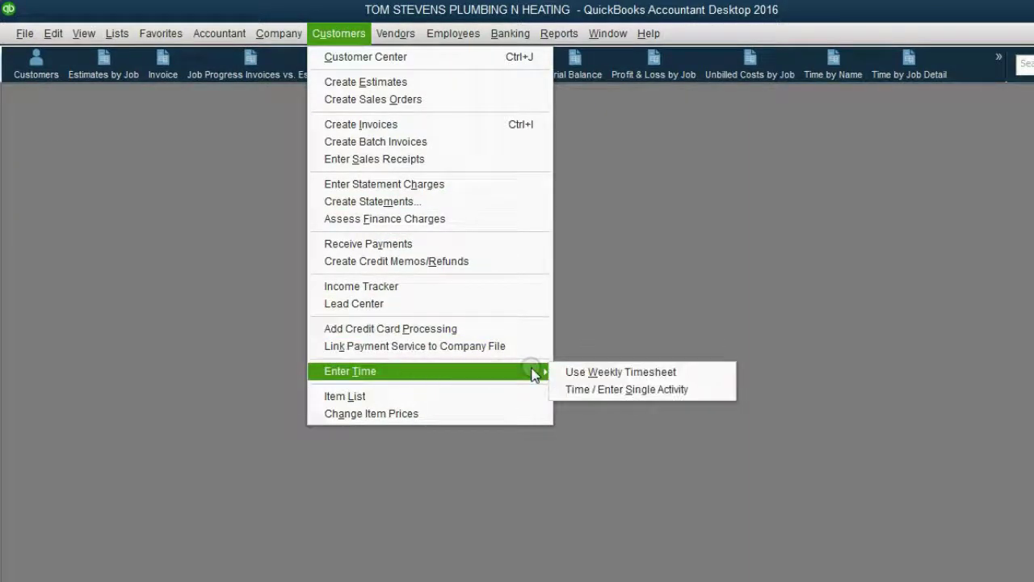
click(590, 373)
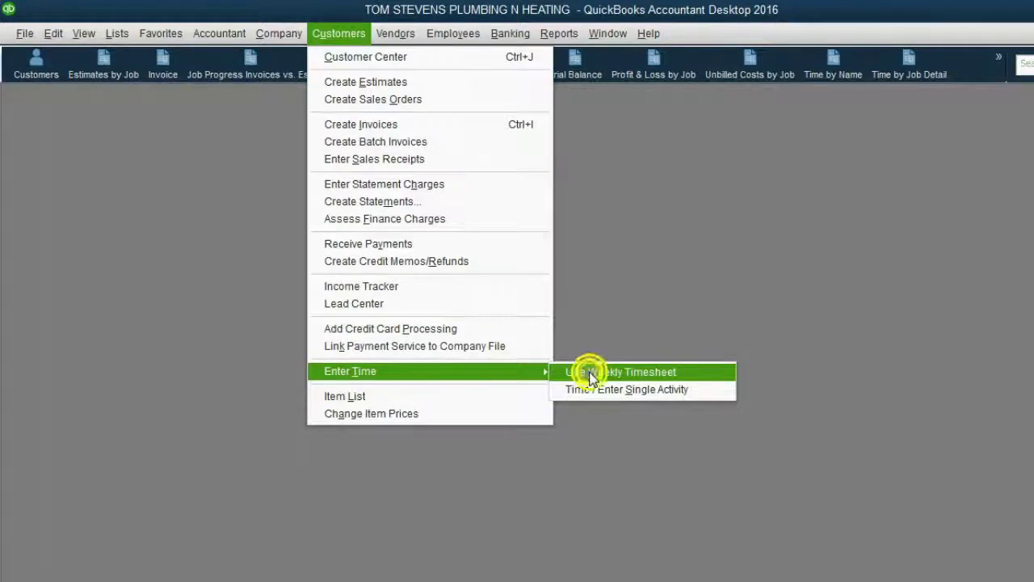
drag(411, 129, 507, 137)
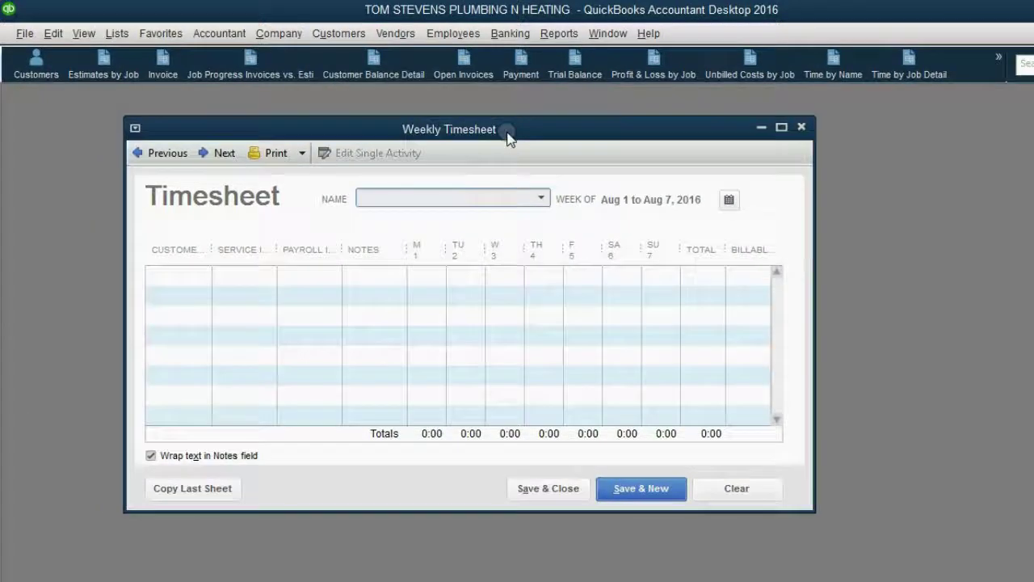
Set the timesheet name to BEN THE WORKER, then switch it to SHARON THE WORKER.
click(541, 198)
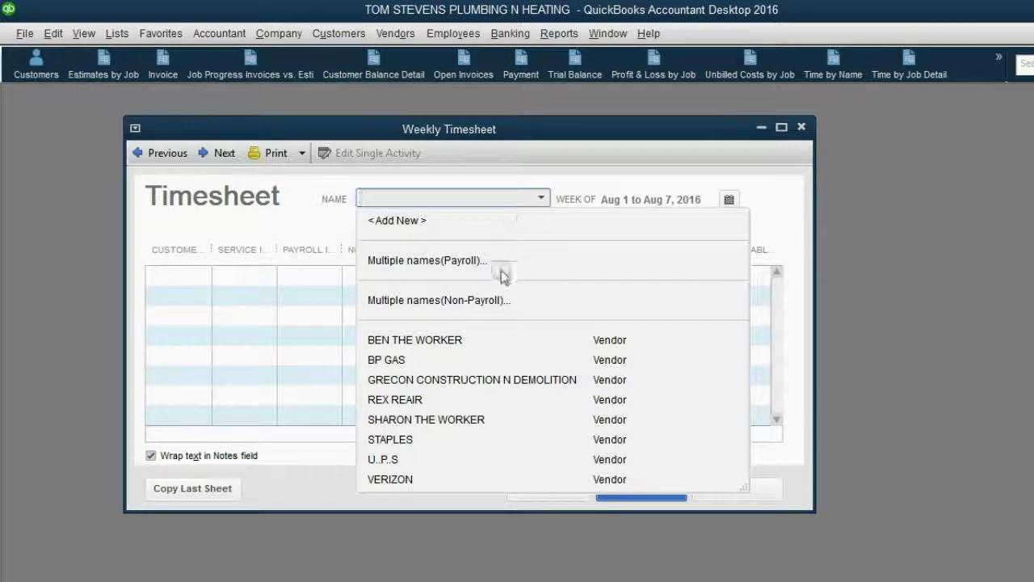
click(475, 343)
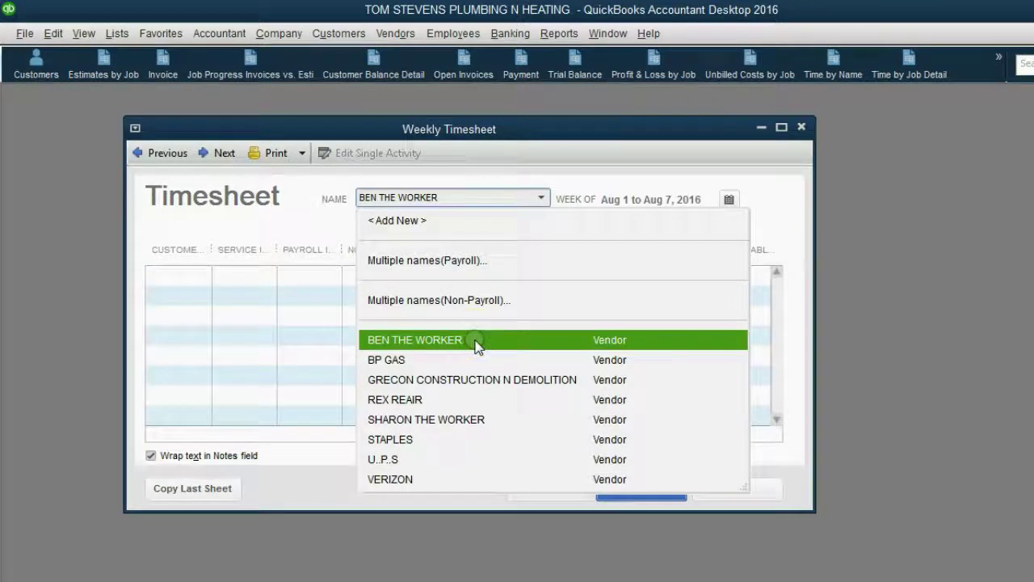
click(475, 340)
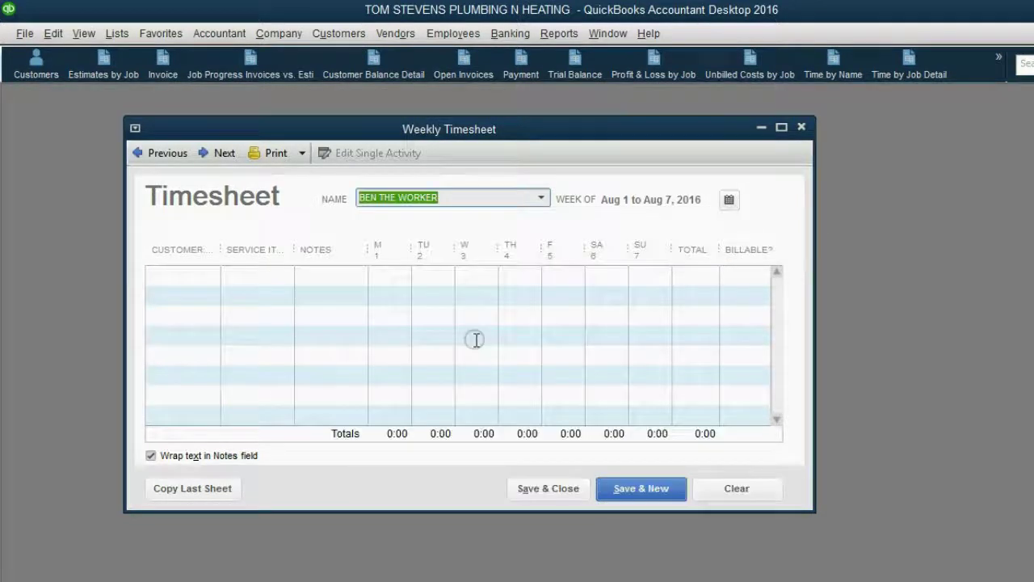
click(540, 198)
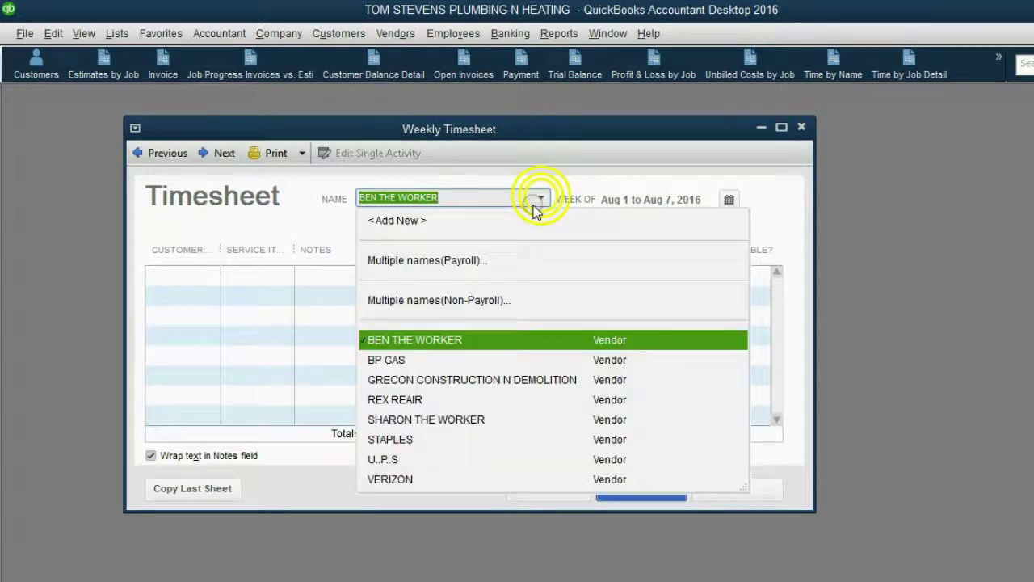
click(432, 420)
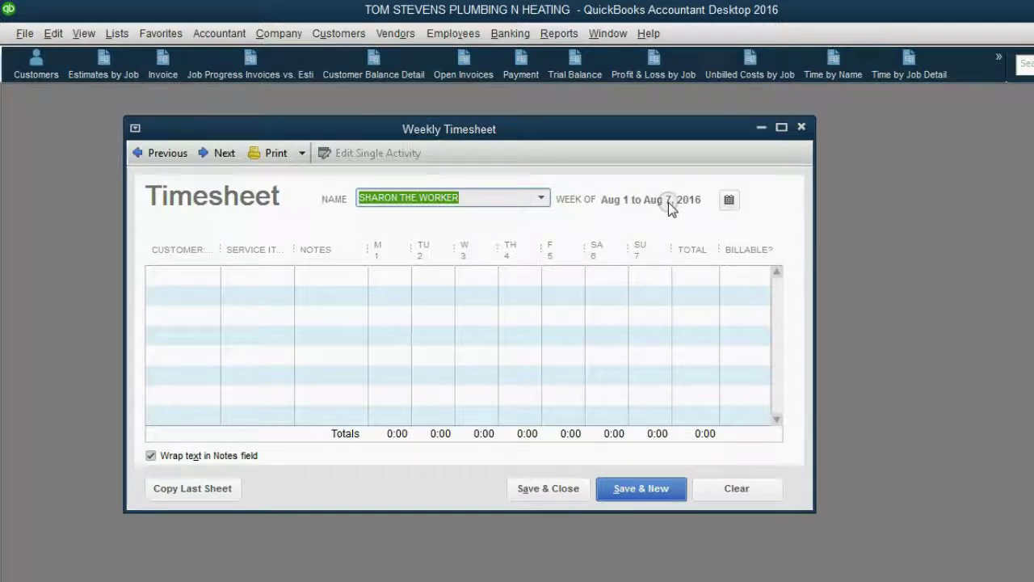
click(465, 198)
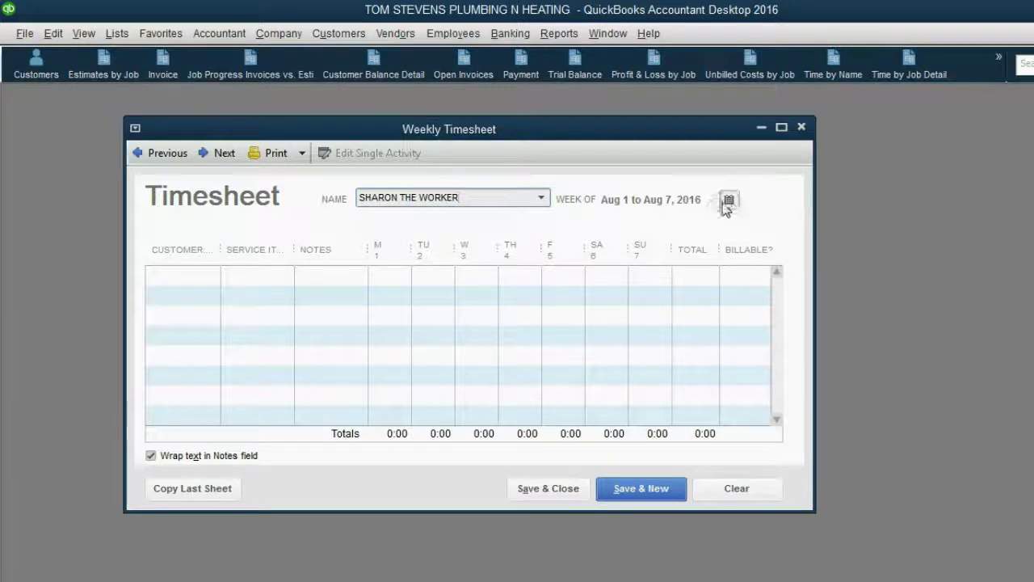
Move the timesheet to the week of April 10, 2017 via the calendar.
click(728, 200)
click(220, 218)
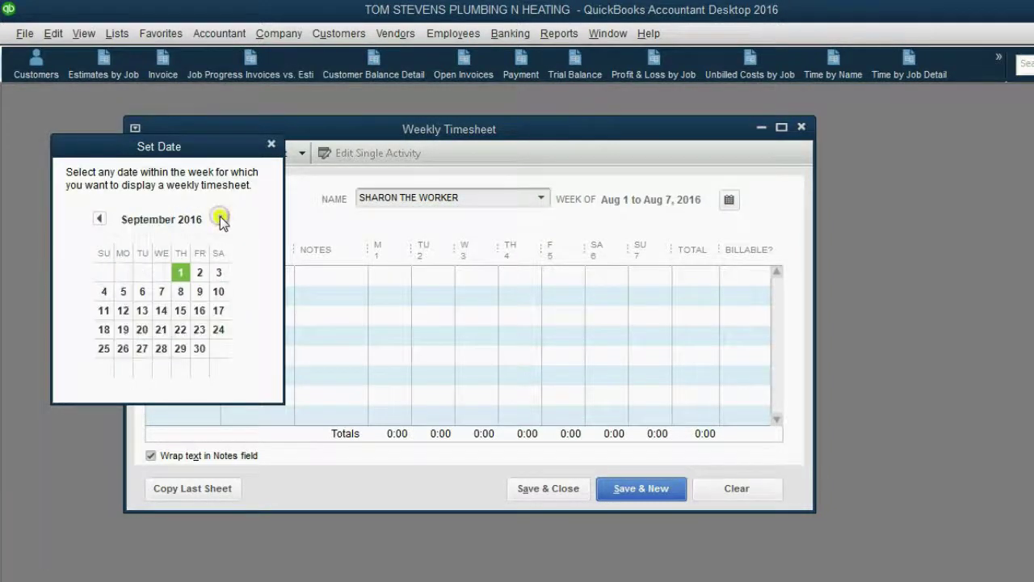
click(220, 218)
click(221, 219)
click(221, 218)
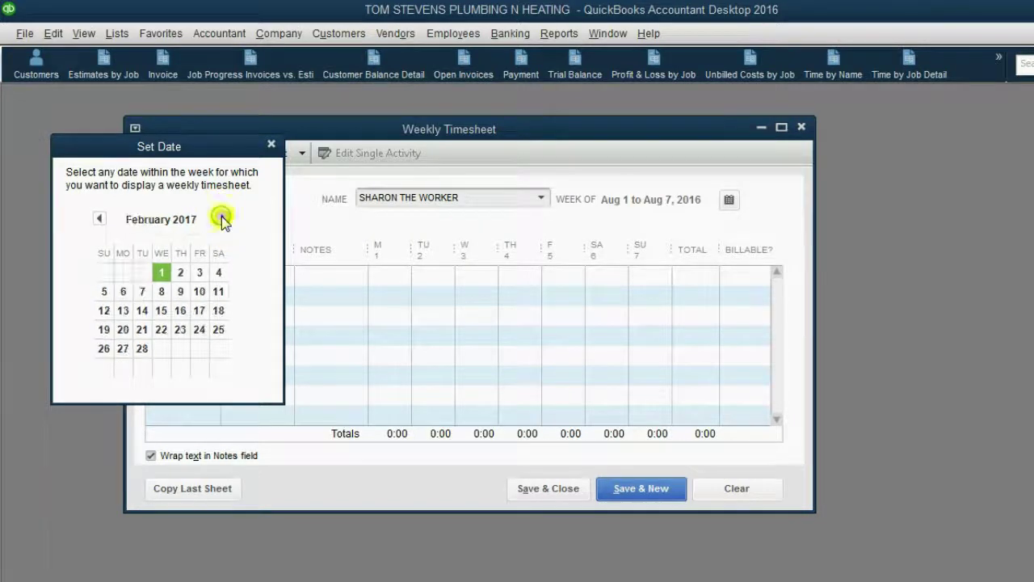
click(222, 219)
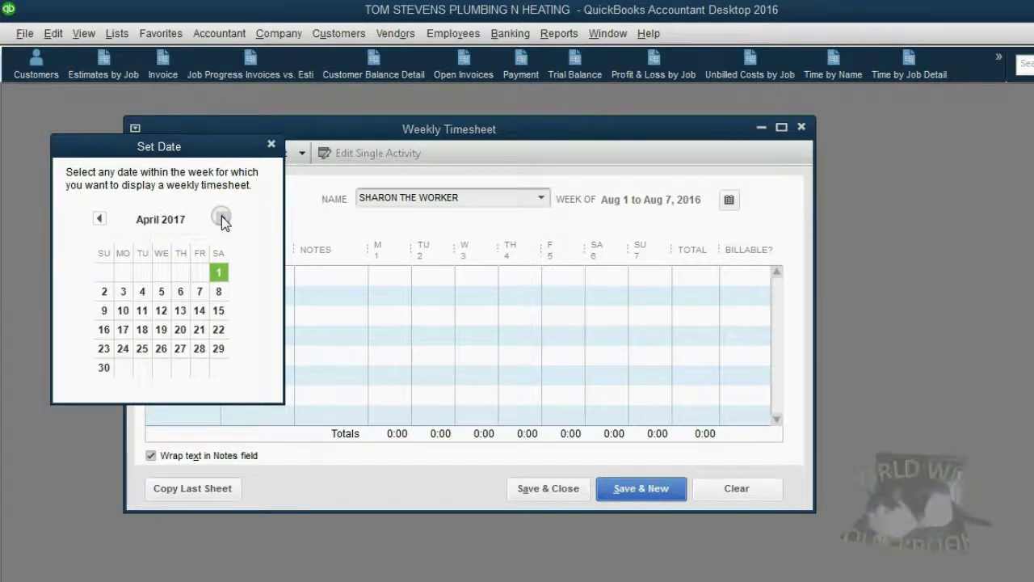
click(123, 310)
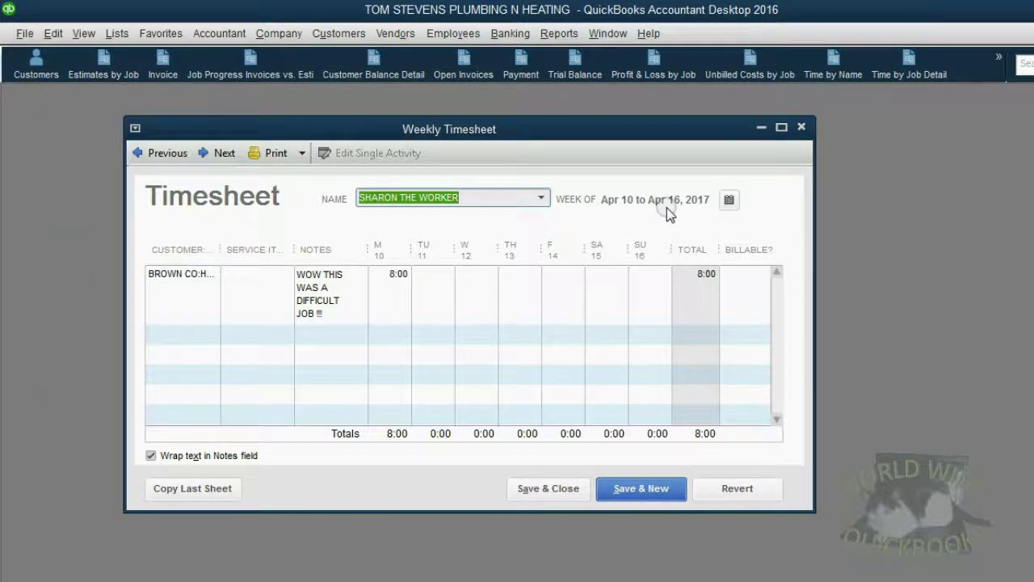
Review Sharon's Brown Co entry row and its notes.
click(353, 274)
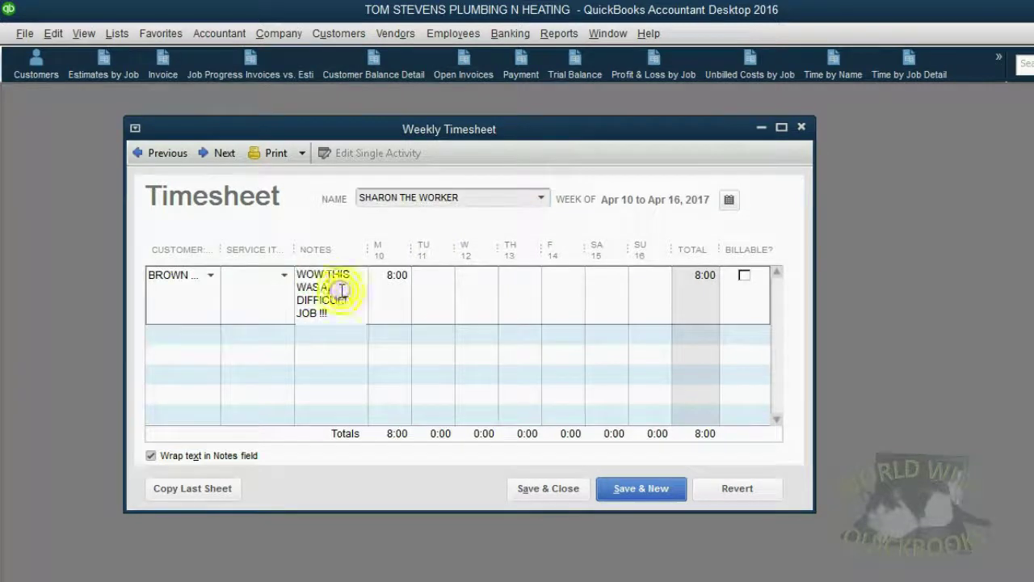
click(342, 289)
click(344, 288)
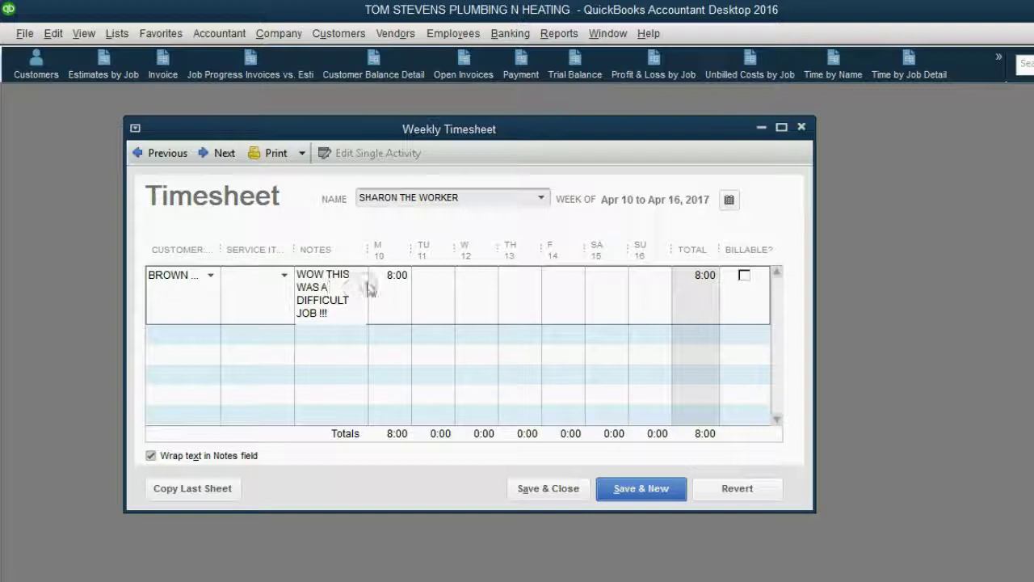
click(368, 285)
click(935, 291)
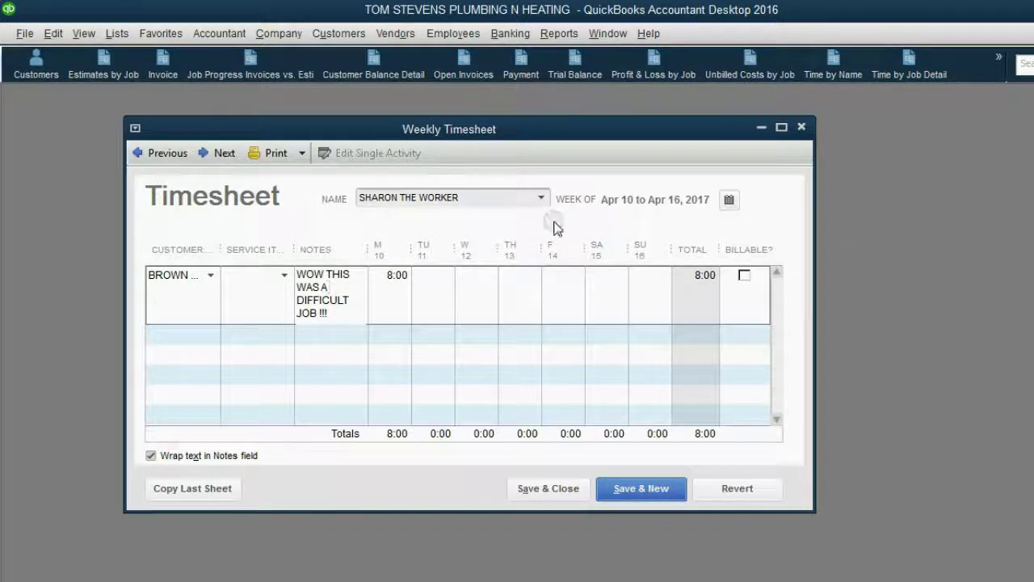
click(610, 202)
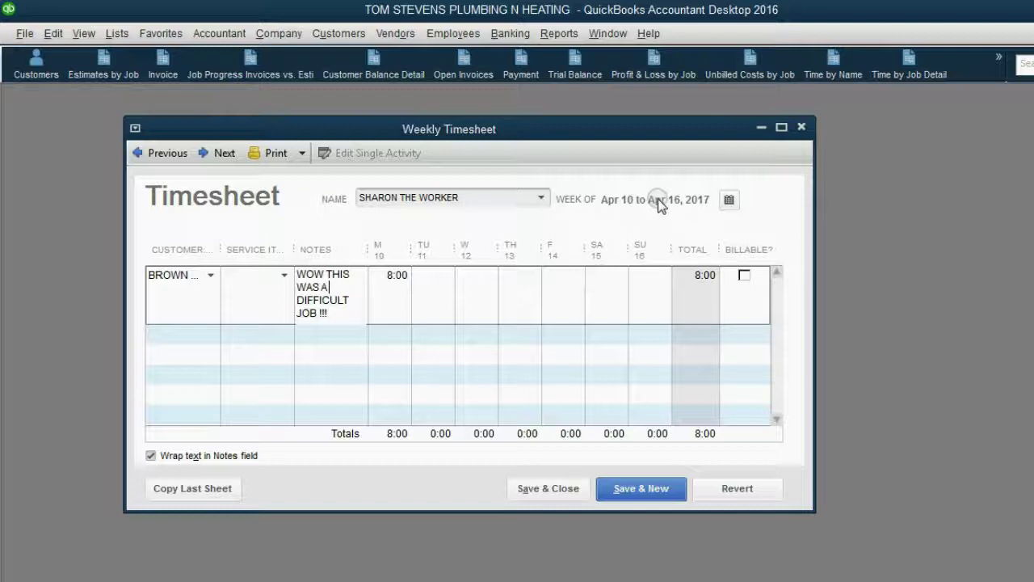
click(334, 338)
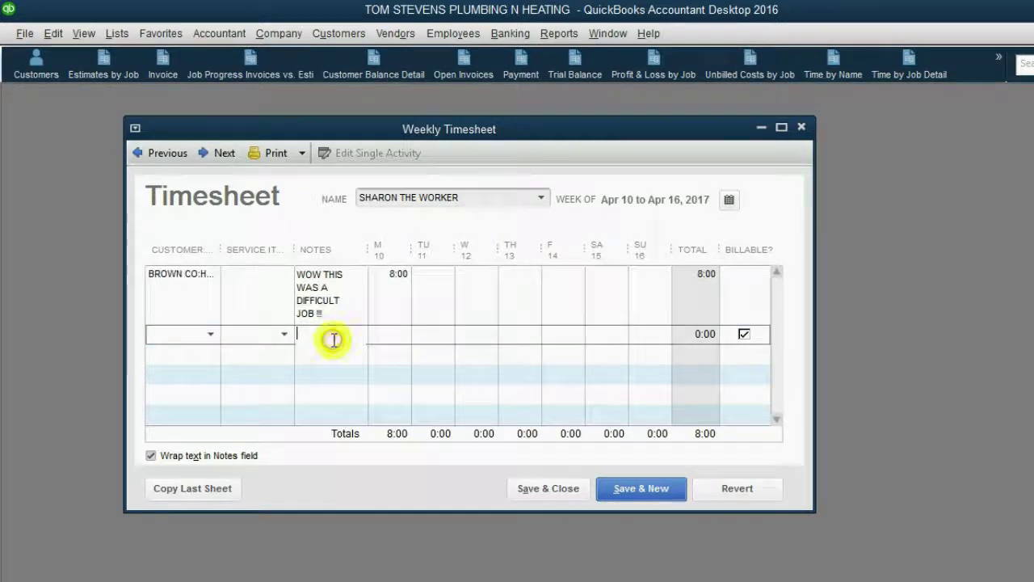
click(342, 297)
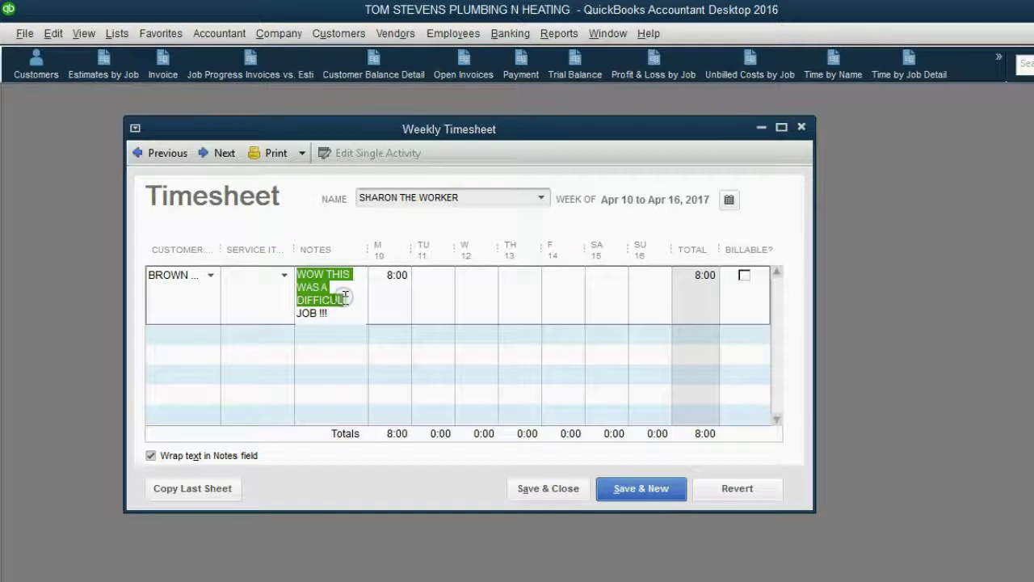
Switch the timesheet to BEN THE WORKER and select his Kirshbaum entry row.
click(540, 198)
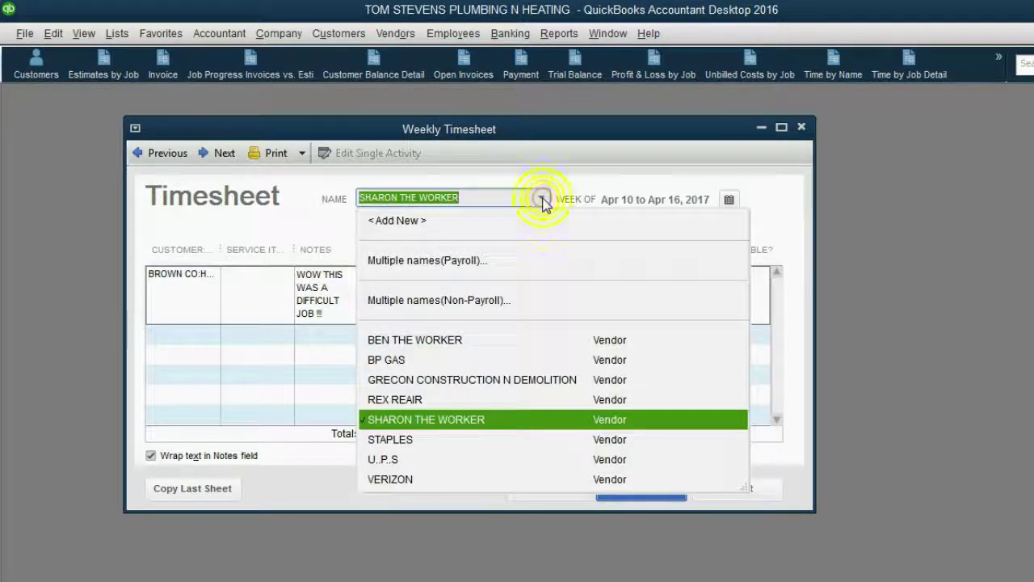
click(469, 340)
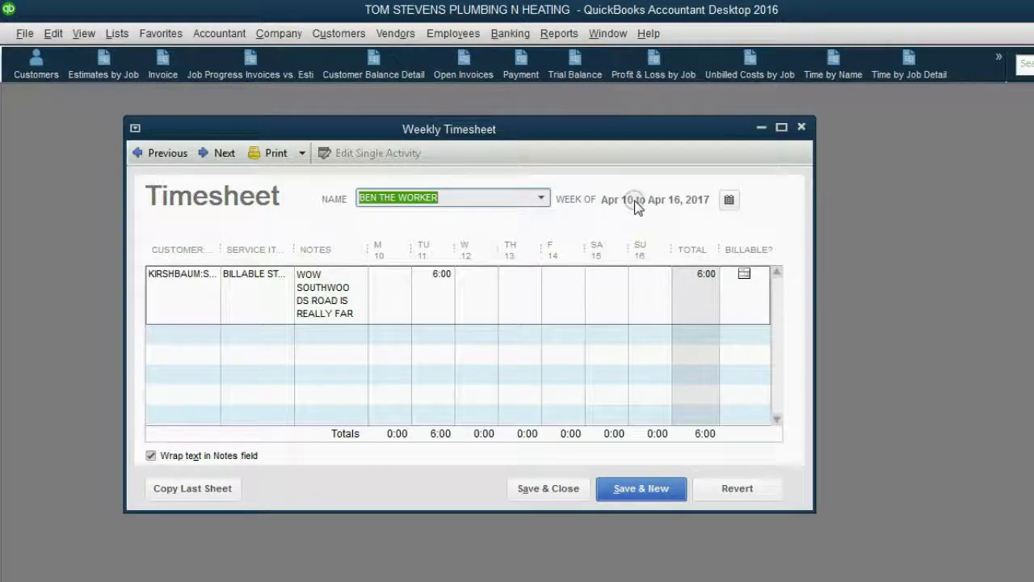
click(351, 275)
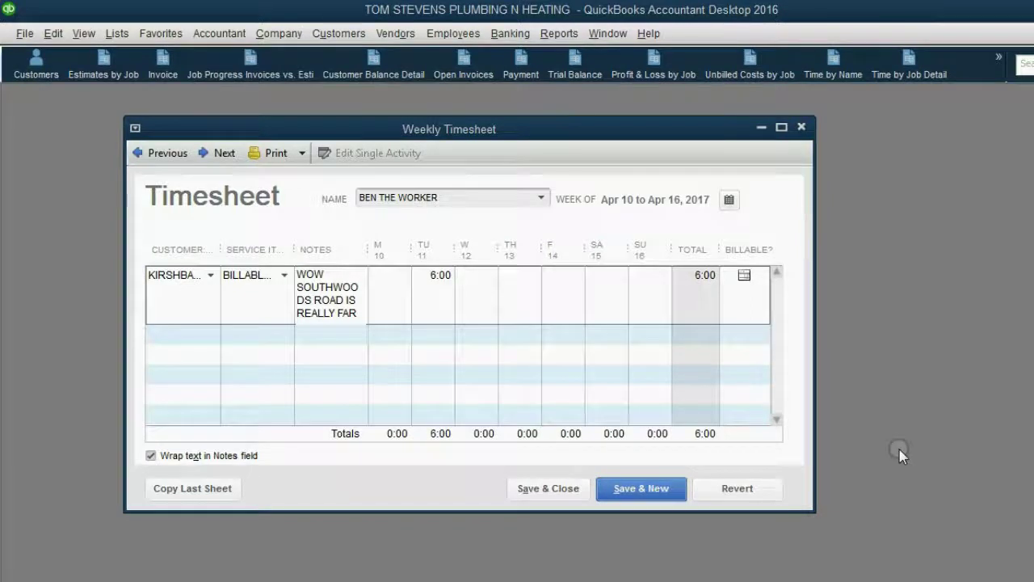
Close the timesheet, open Time by Name, and drill into Ben's 6:00 hours.
click(800, 127)
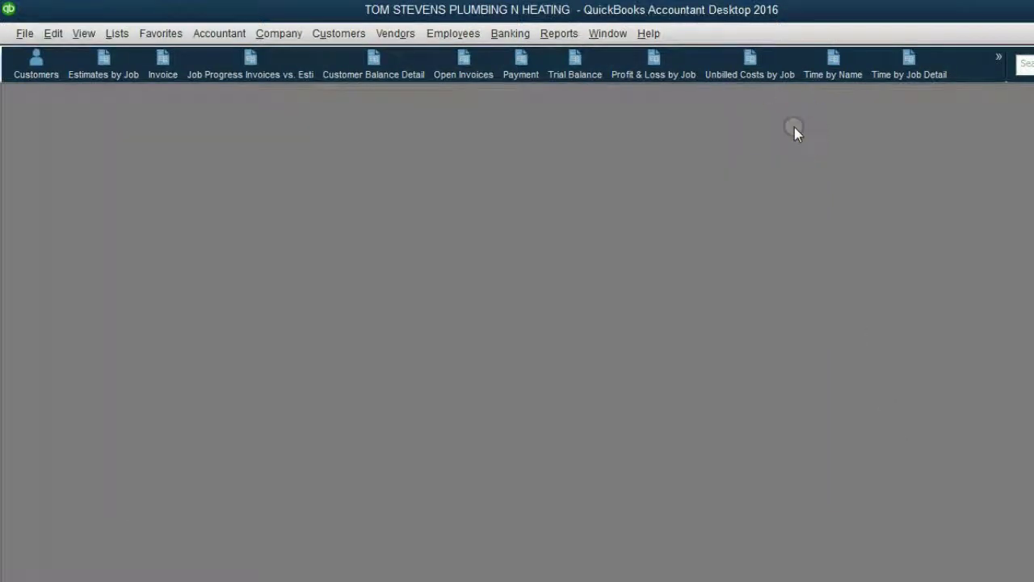
click(828, 74)
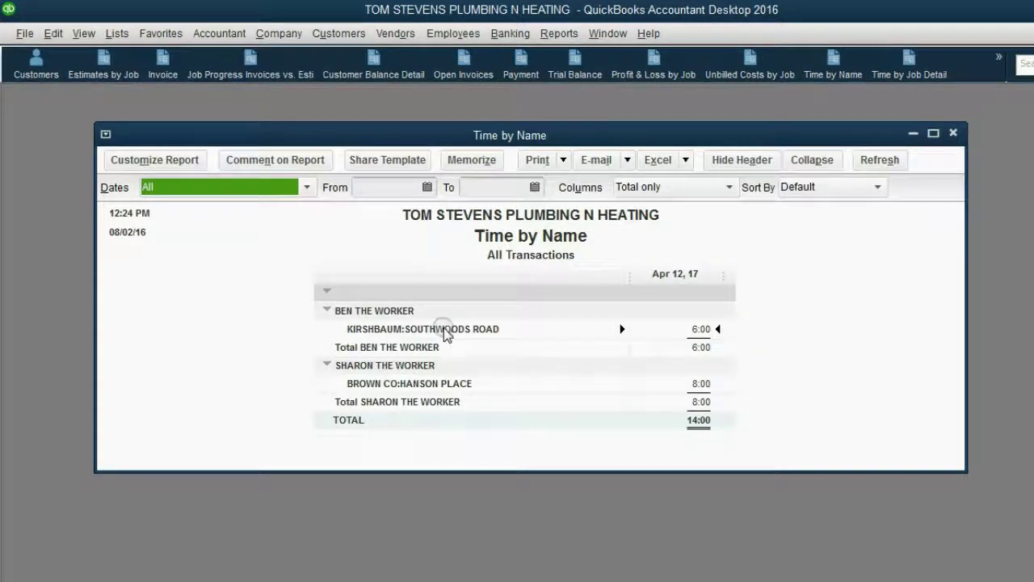
double_click(699, 330)
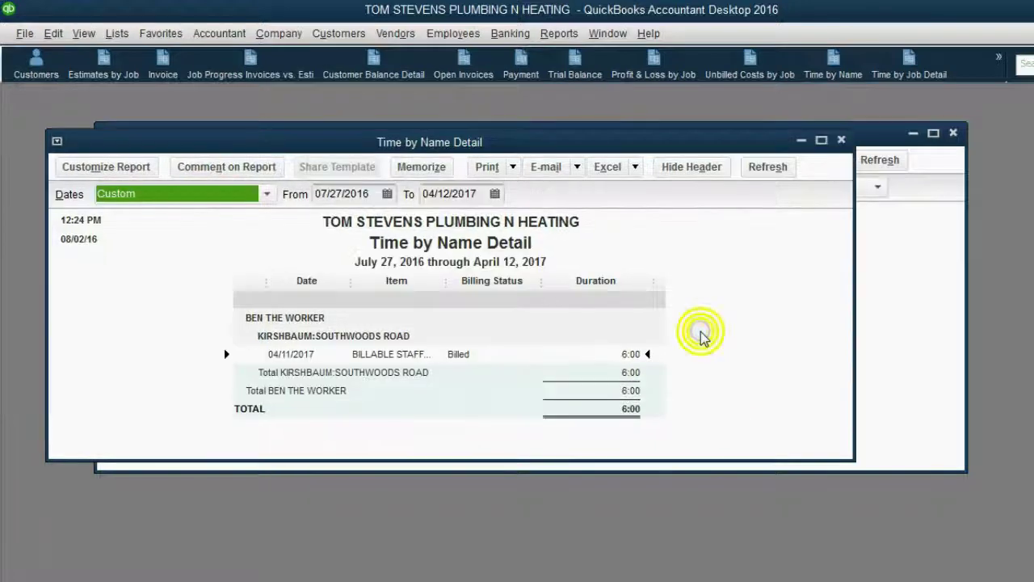
Open Ben's 04/11/2017 time entry and view its Tuesday 6:00 cell on the weekly timesheet.
double_click(629, 354)
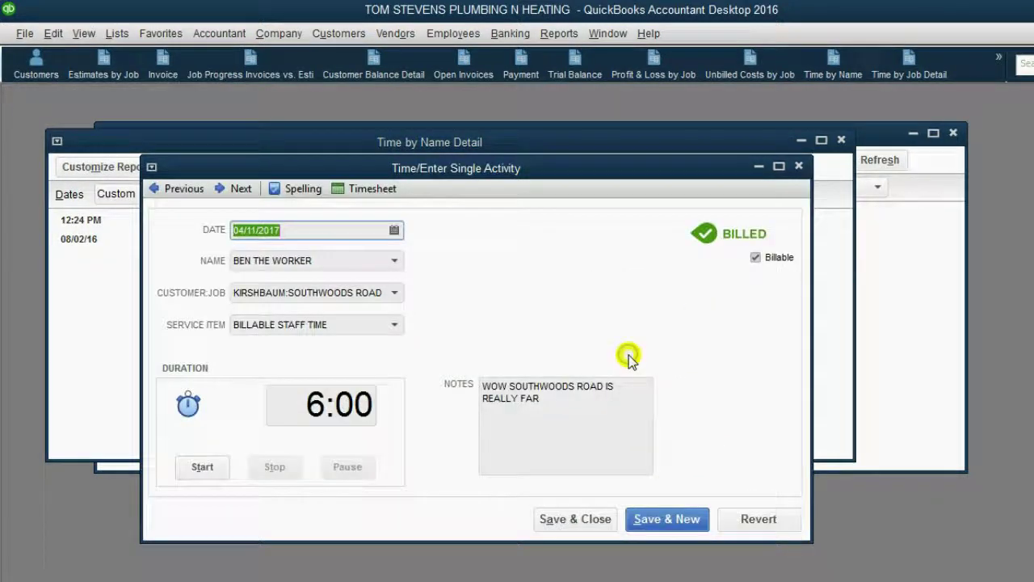
drag(549, 172, 607, 188)
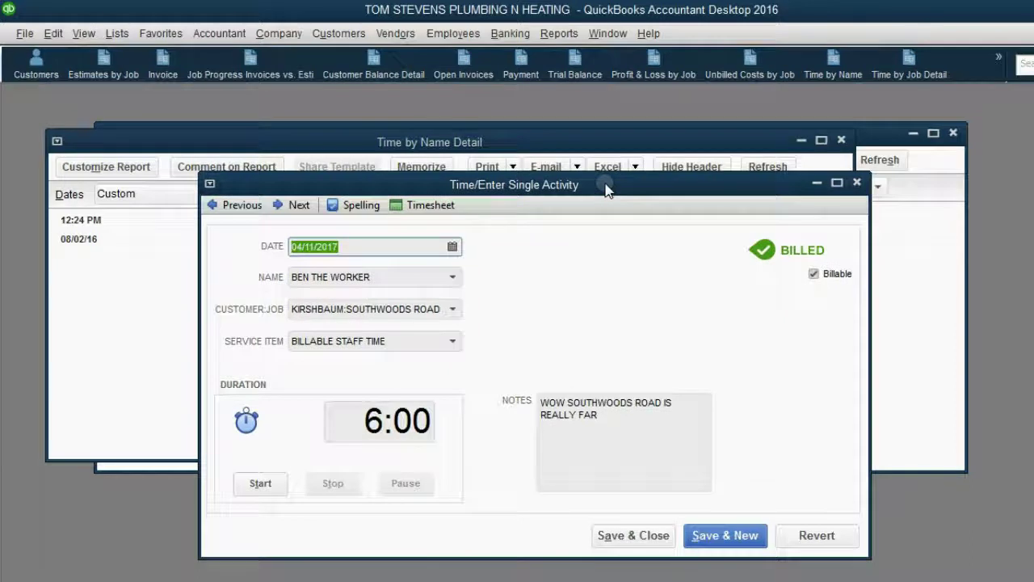
drag(607, 188, 606, 186)
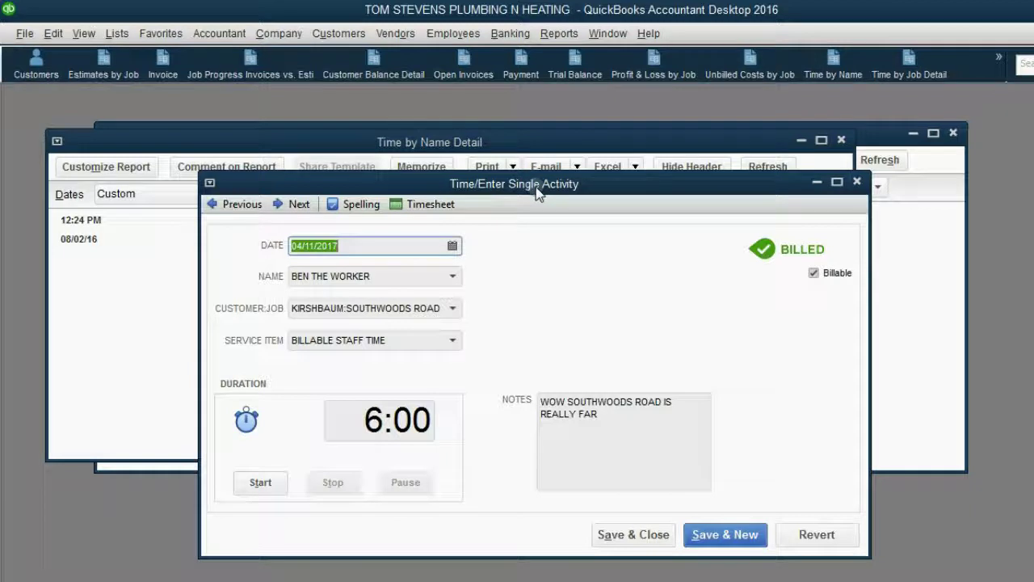
click(438, 207)
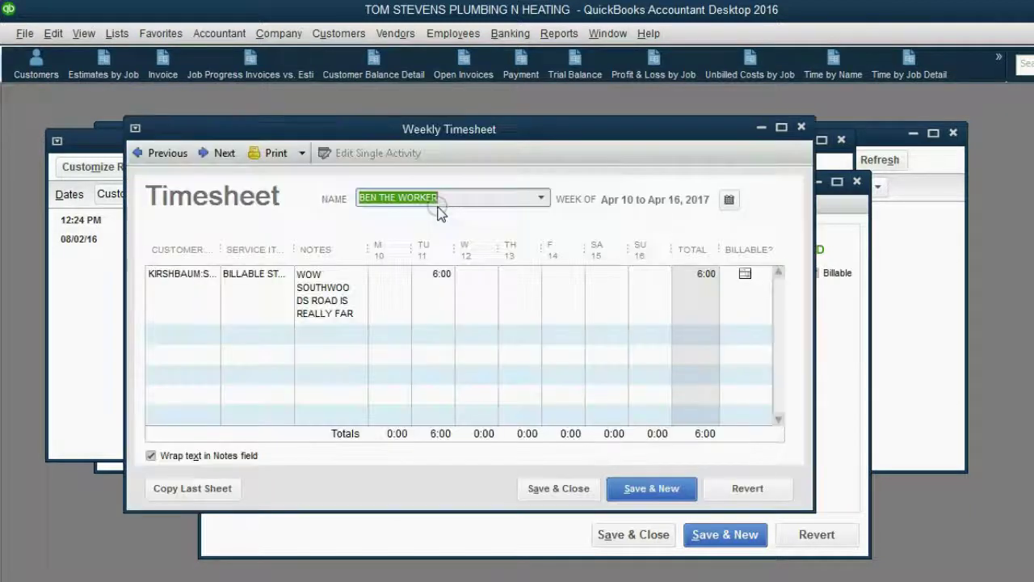
click(394, 277)
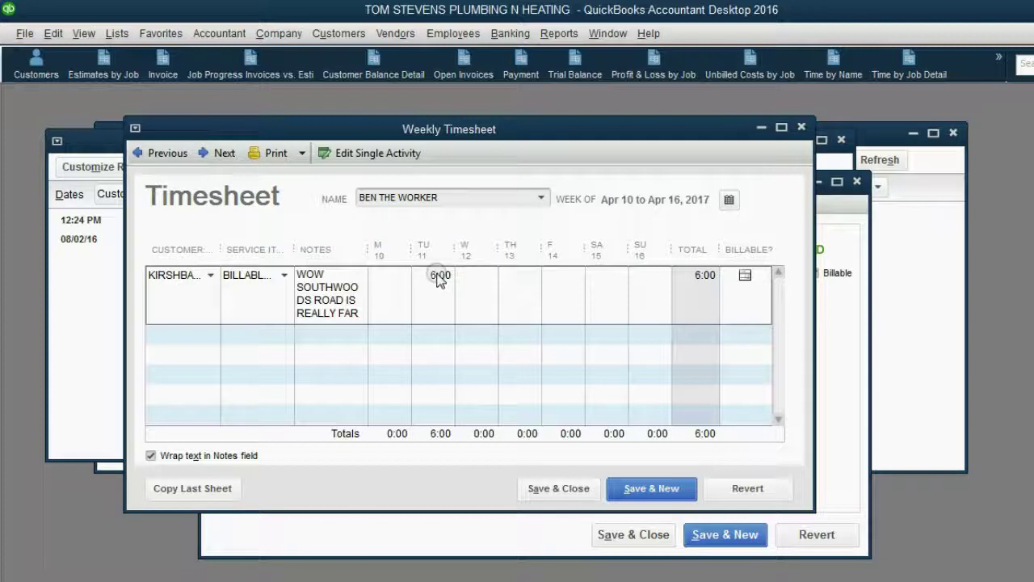
click(439, 279)
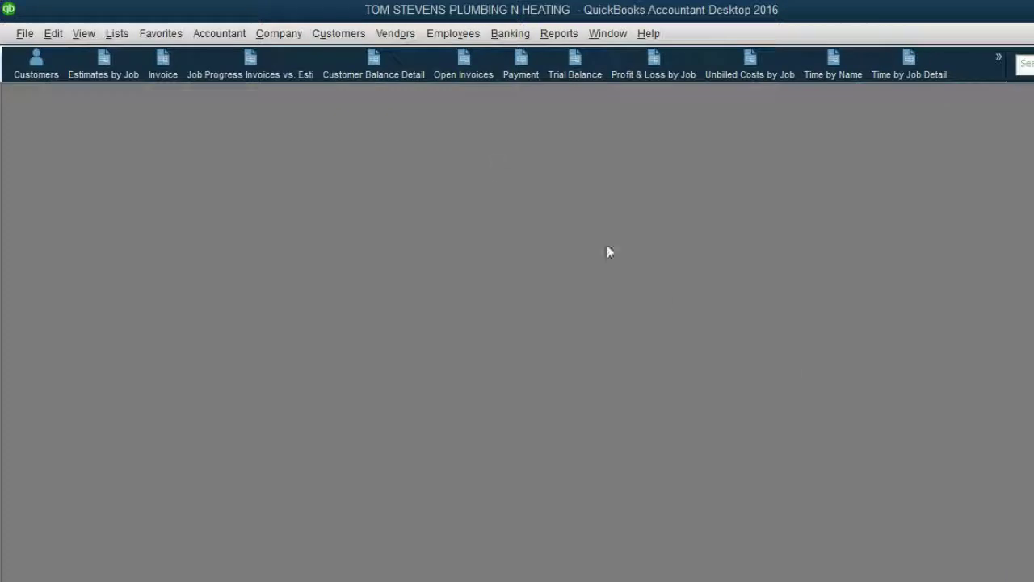
Open a weekly timesheet set to the week containing April 12, 2017.
click(338, 34)
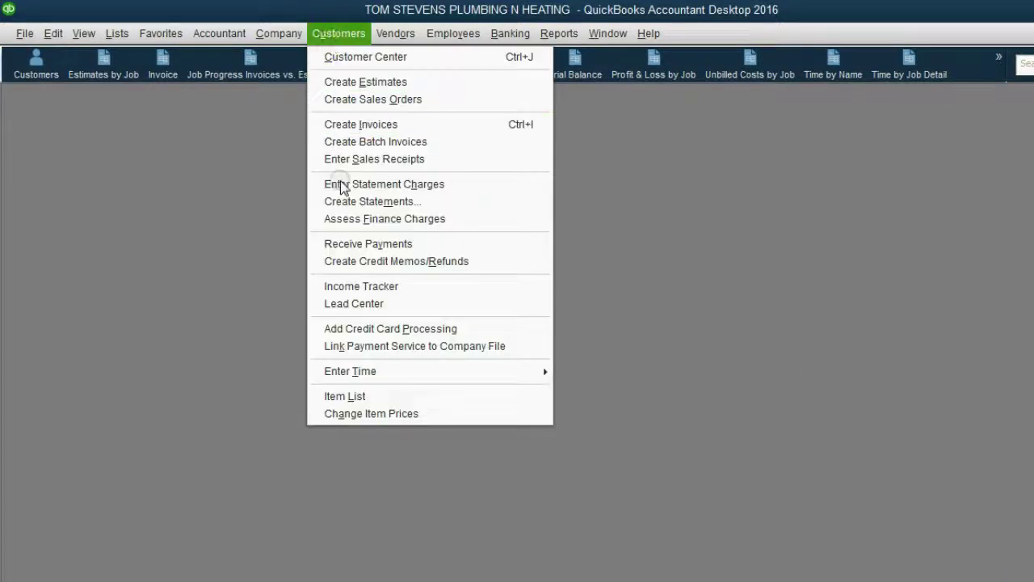
mouse_move(350, 371)
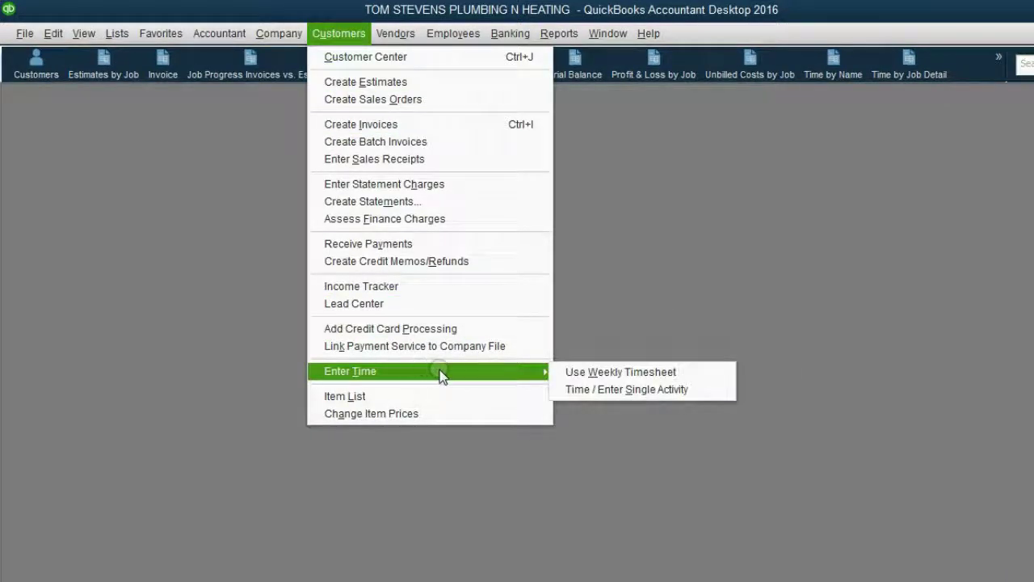
click(588, 373)
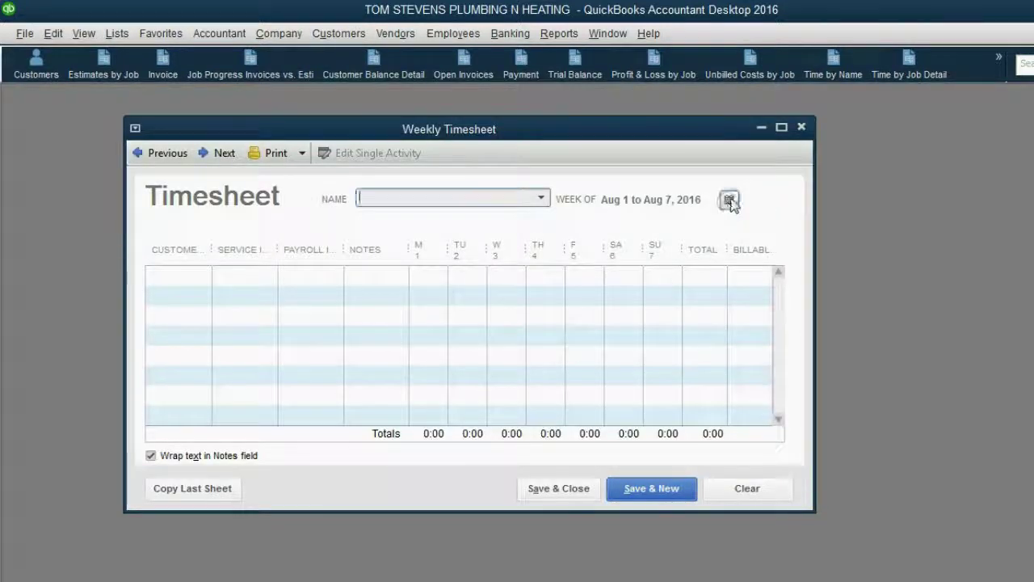
click(729, 198)
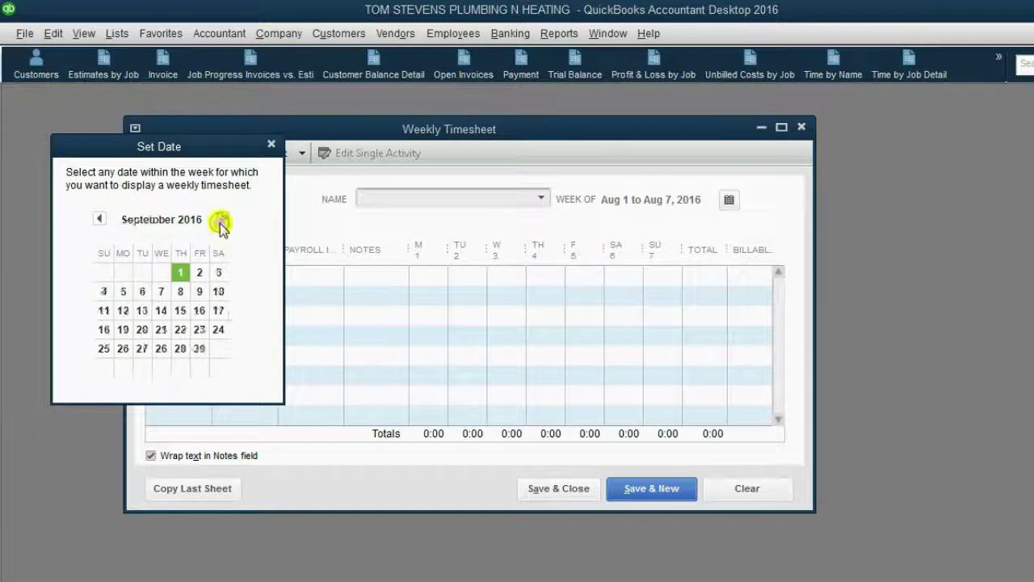
click(220, 225)
click(220, 225)
click(220, 224)
click(220, 225)
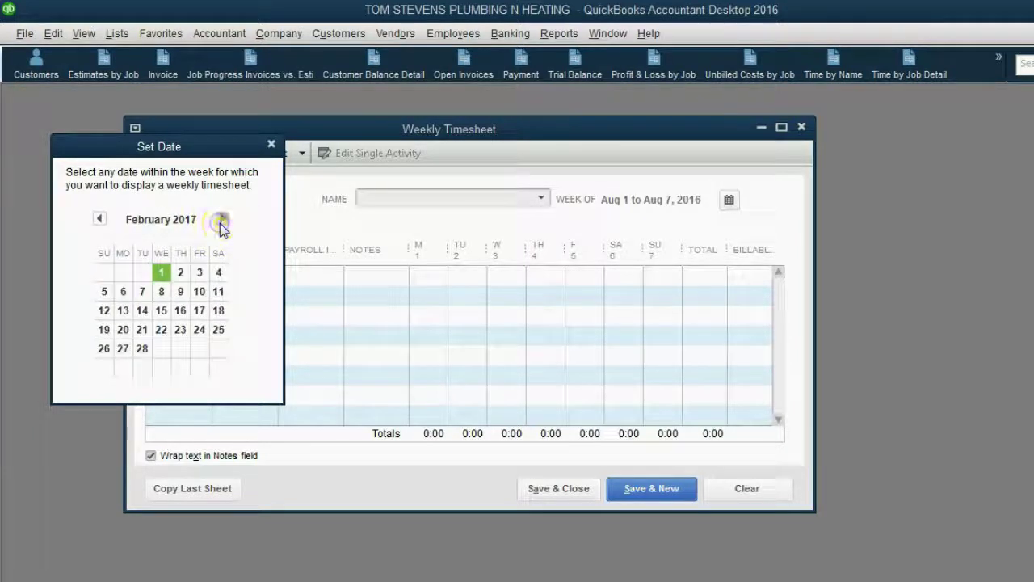
click(221, 225)
click(160, 312)
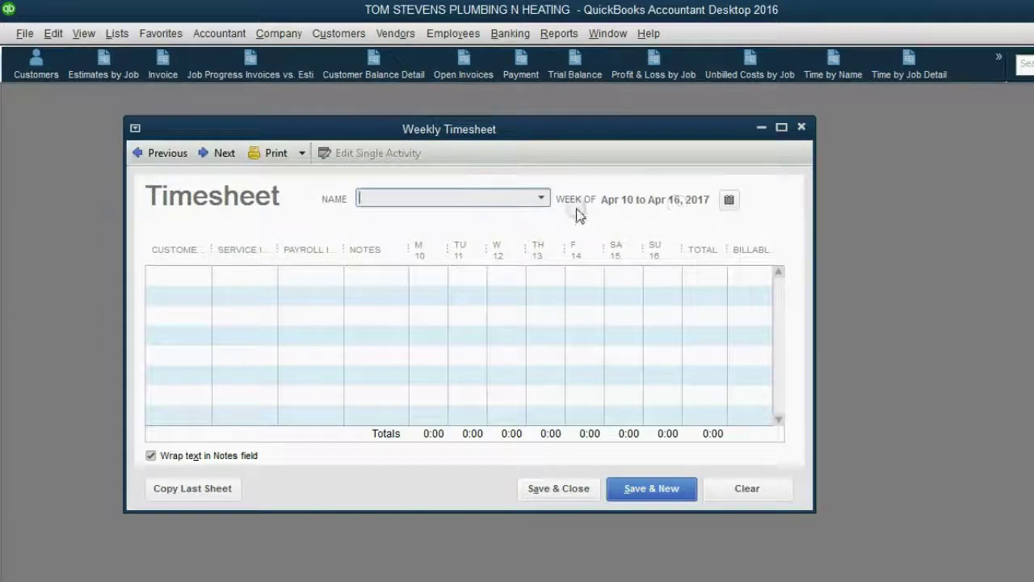
Load SHARON THE WORKER's timesheet and add a Kirshbaum:Southwoods Road row.
click(541, 198)
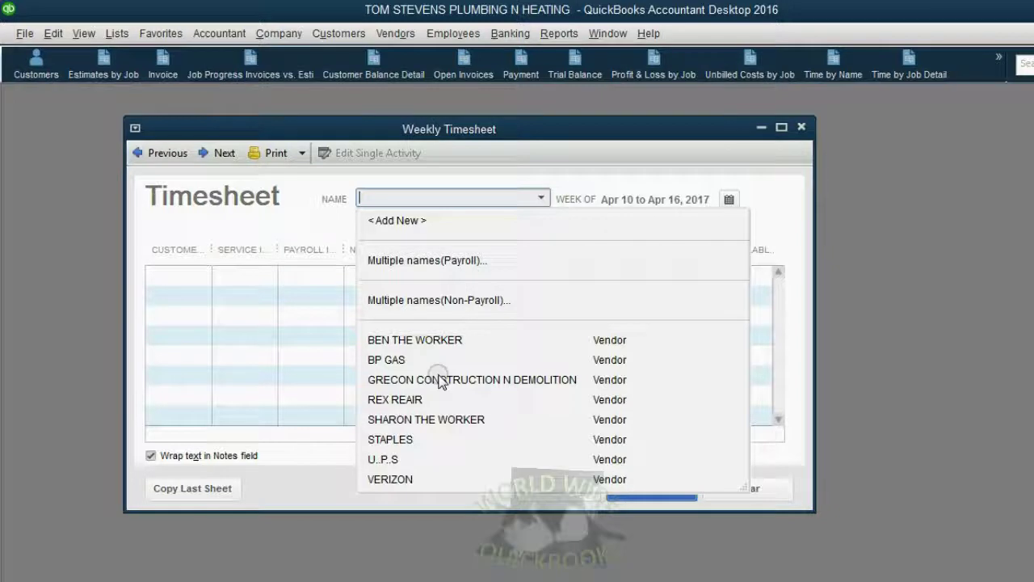
click(448, 419)
click(447, 292)
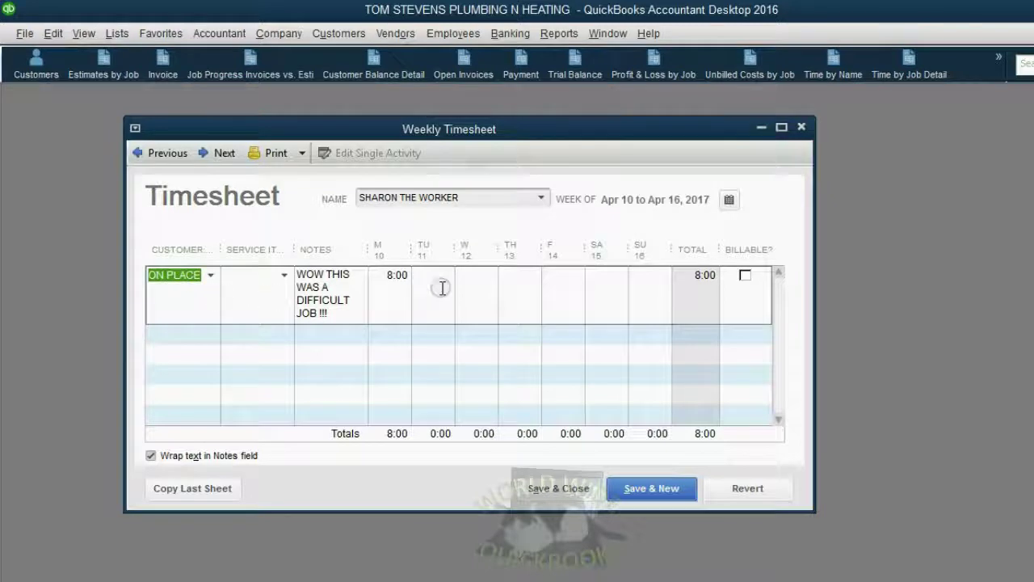
click(209, 330)
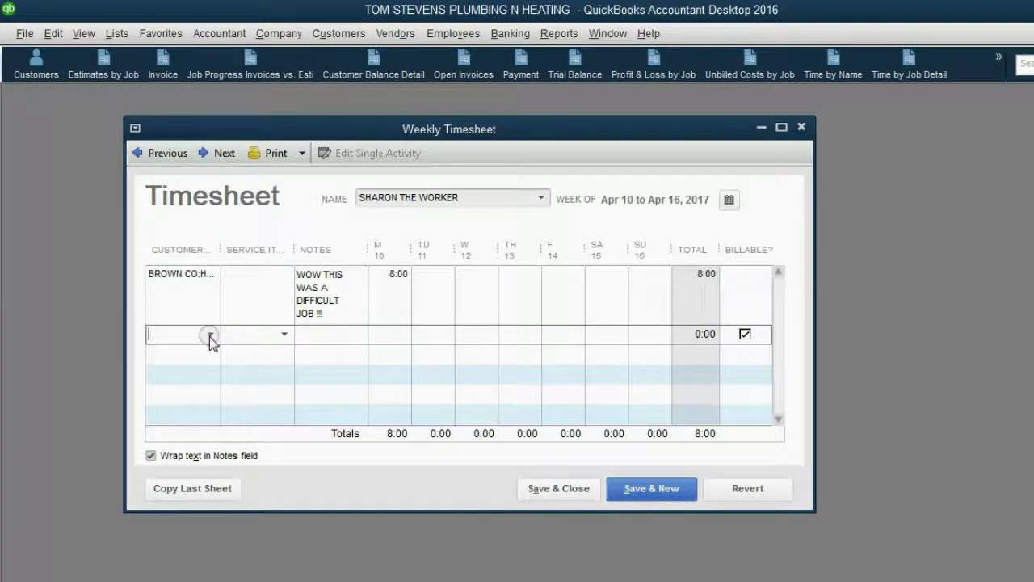
click(209, 335)
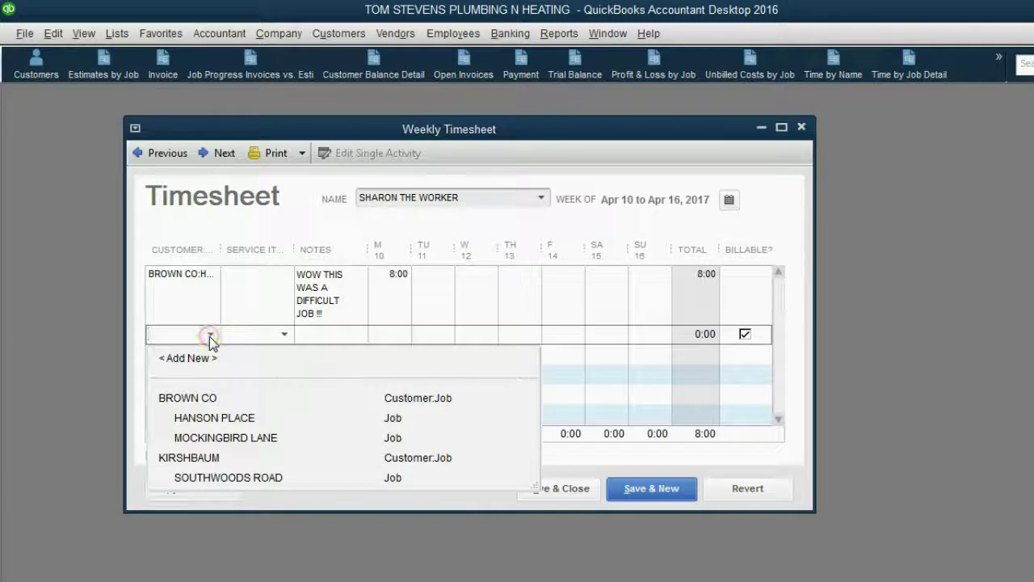
click(243, 478)
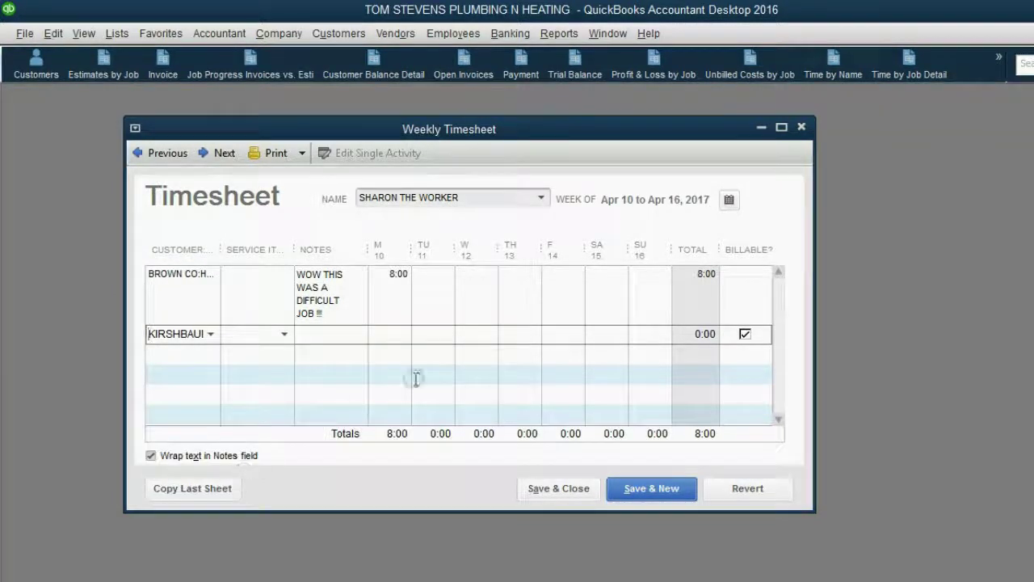
Enter 7 non-billable hours on Wednesday for the Southwoods Road row.
click(472, 334)
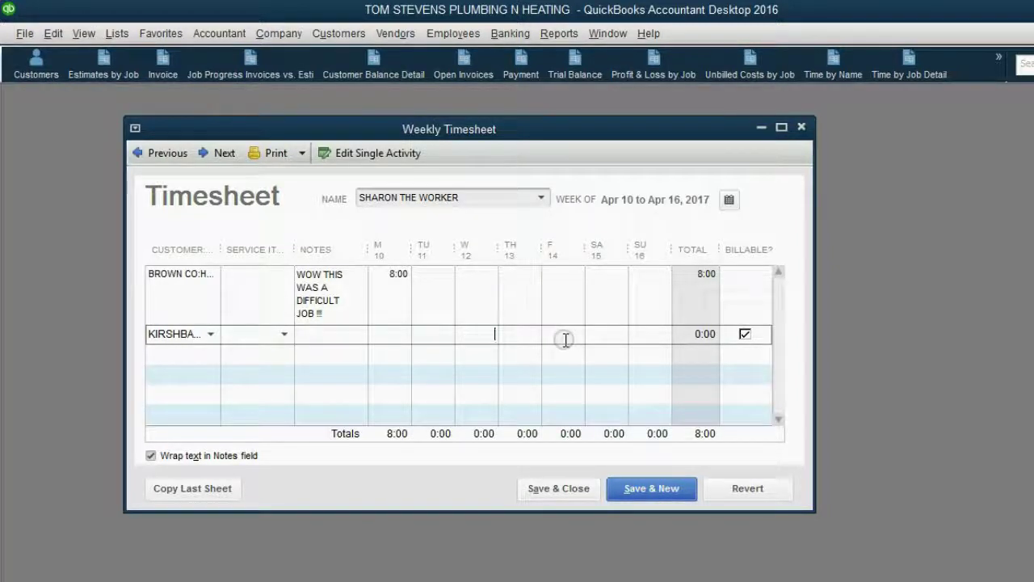
text(7)
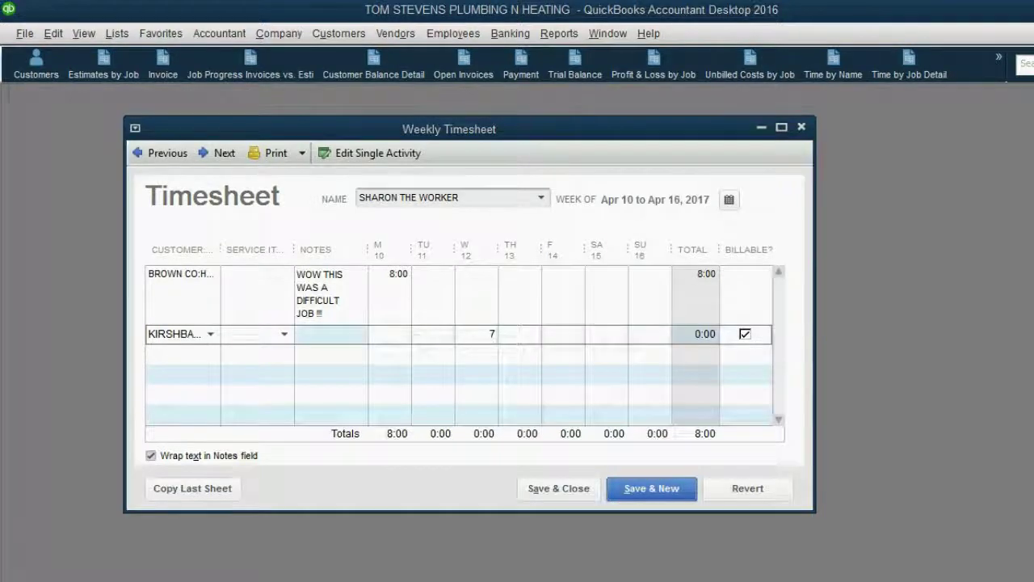
key(alt+Tab)
key(alt+Tab)
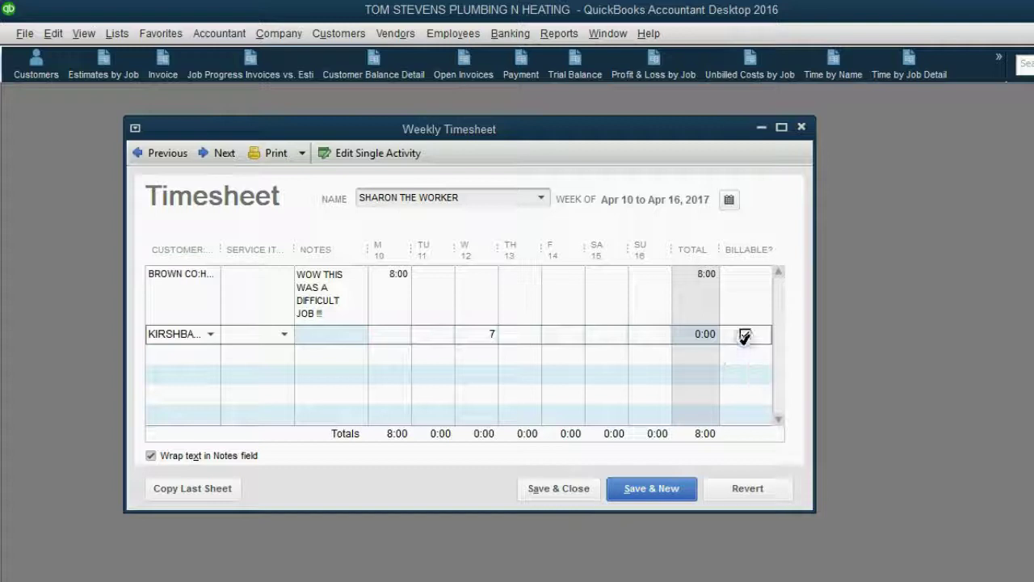
click(744, 336)
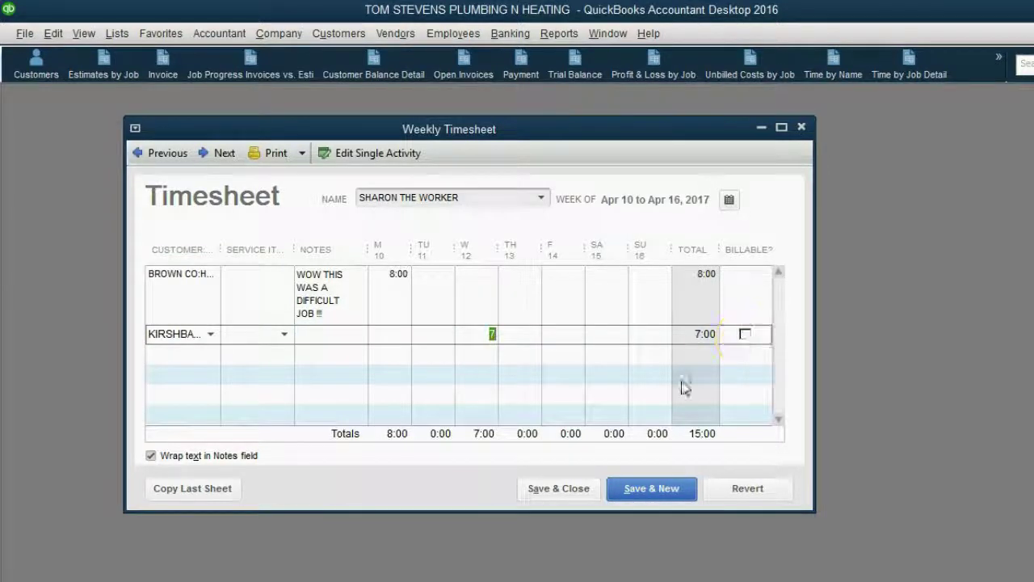
click(579, 335)
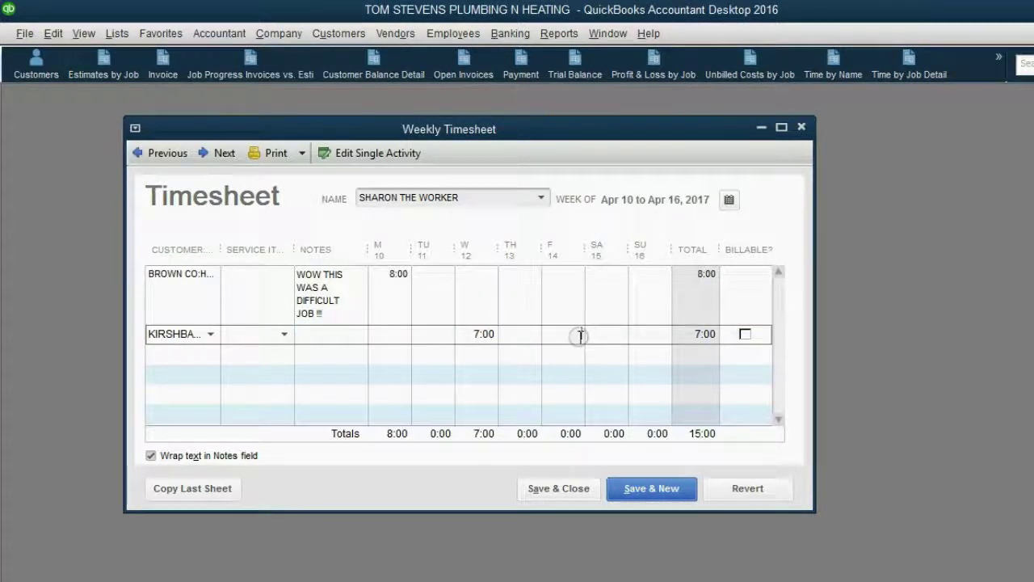
Widen the Notes column and window, then begin the Southwoods Road danger note.
click(349, 333)
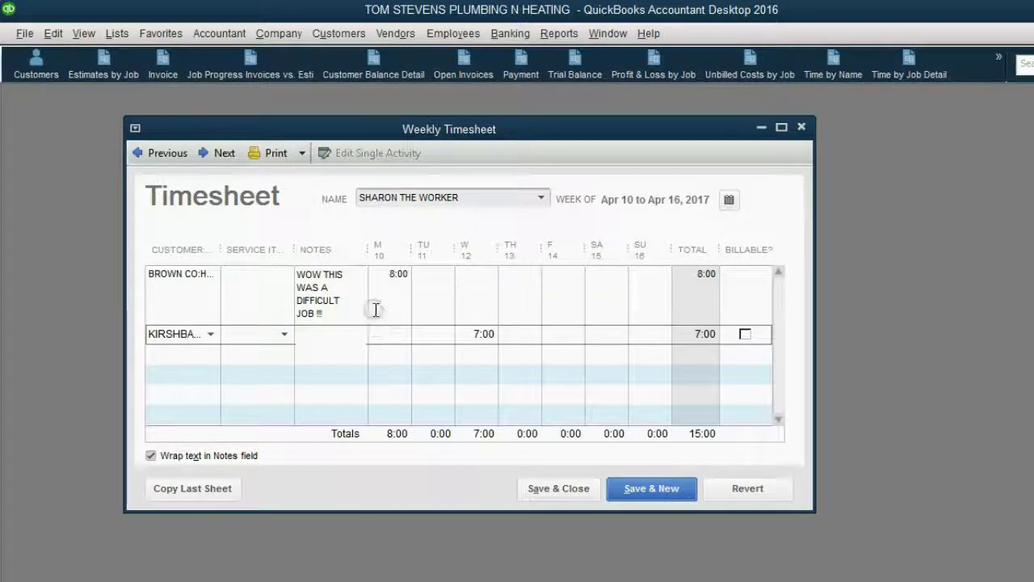
drag(368, 248, 422, 248)
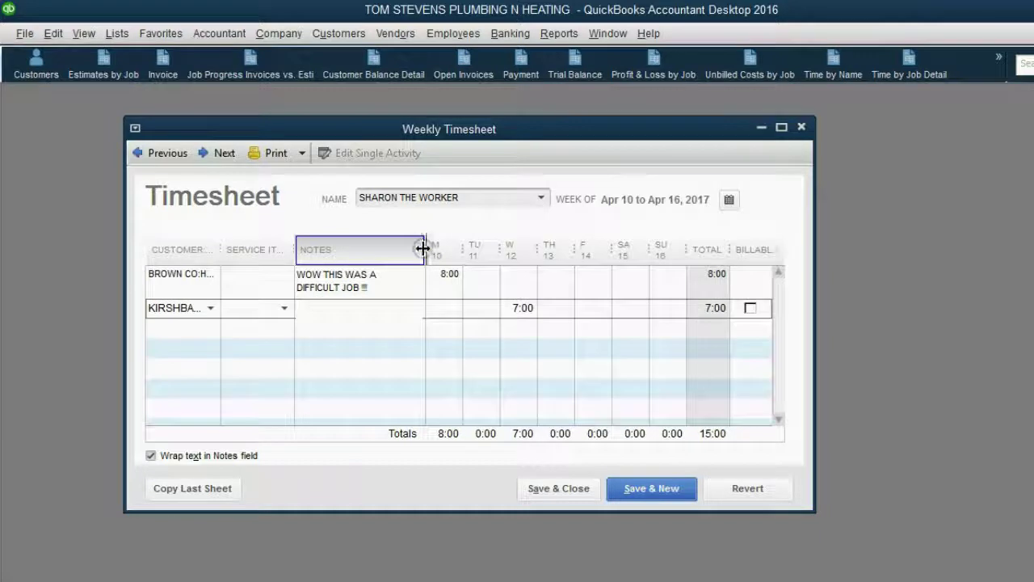
drag(813, 220, 1032, 234)
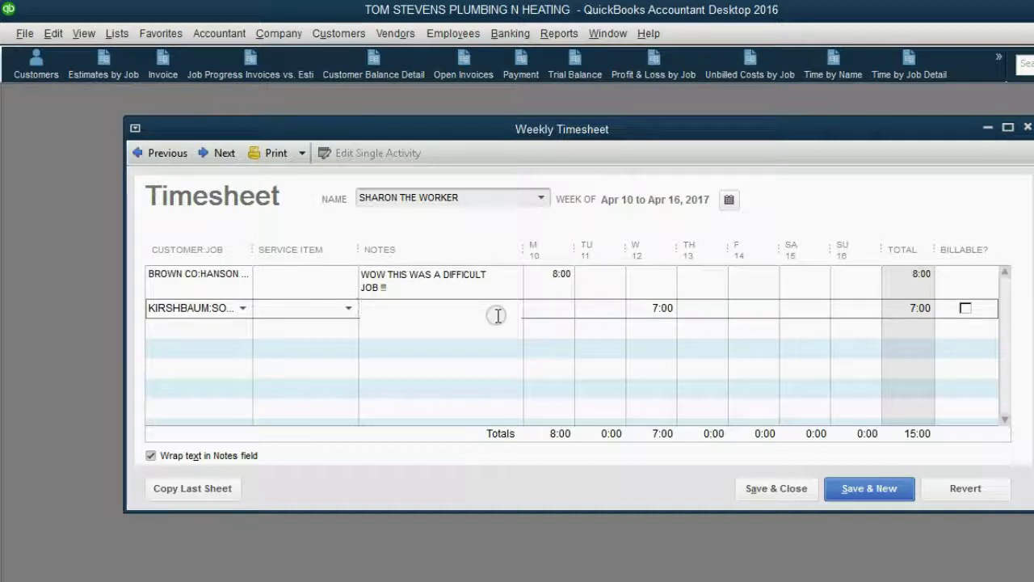
text(SOUT)
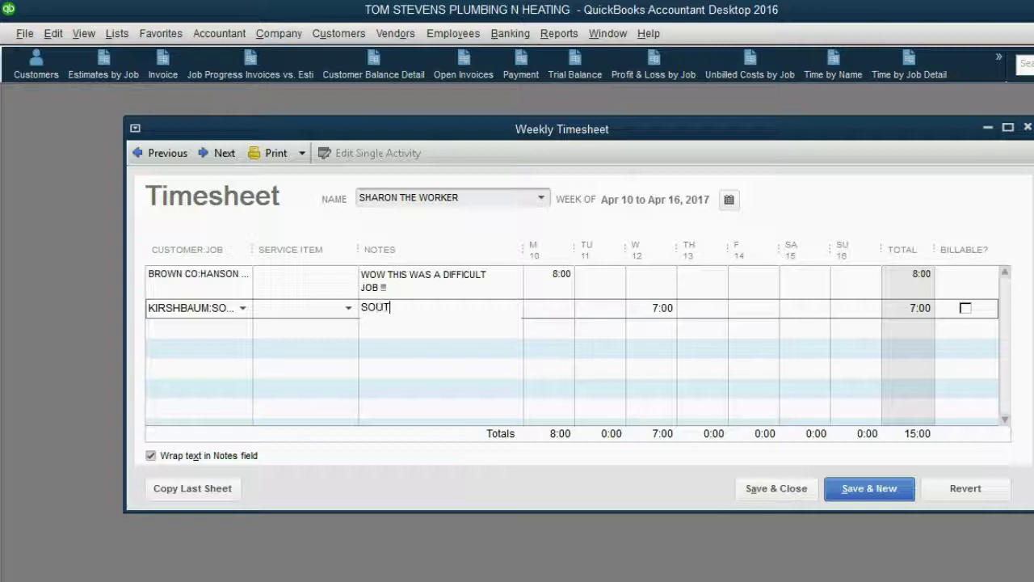
text(HWOODS ROAD IS VER)
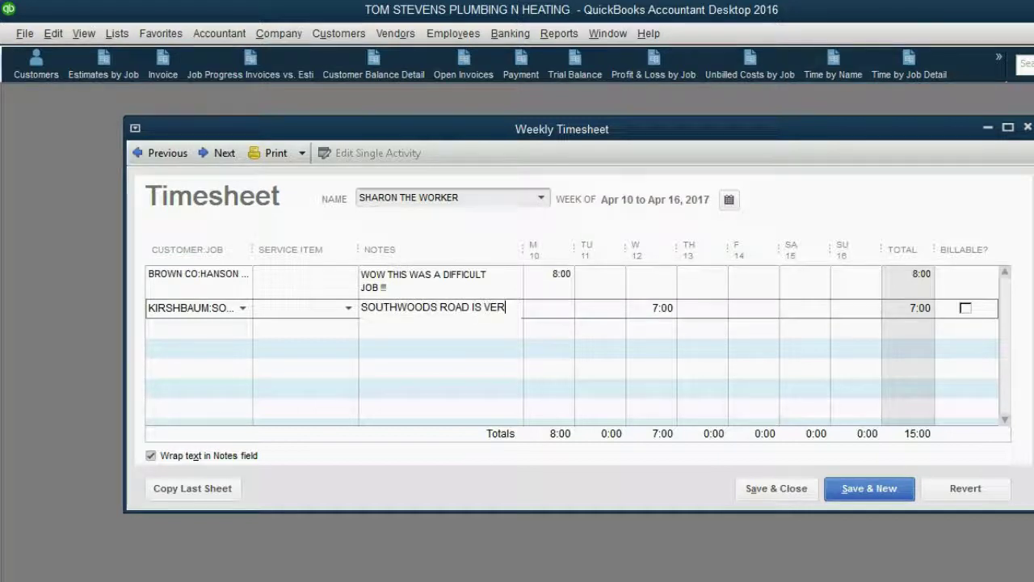
text(Y DANGEROUS)
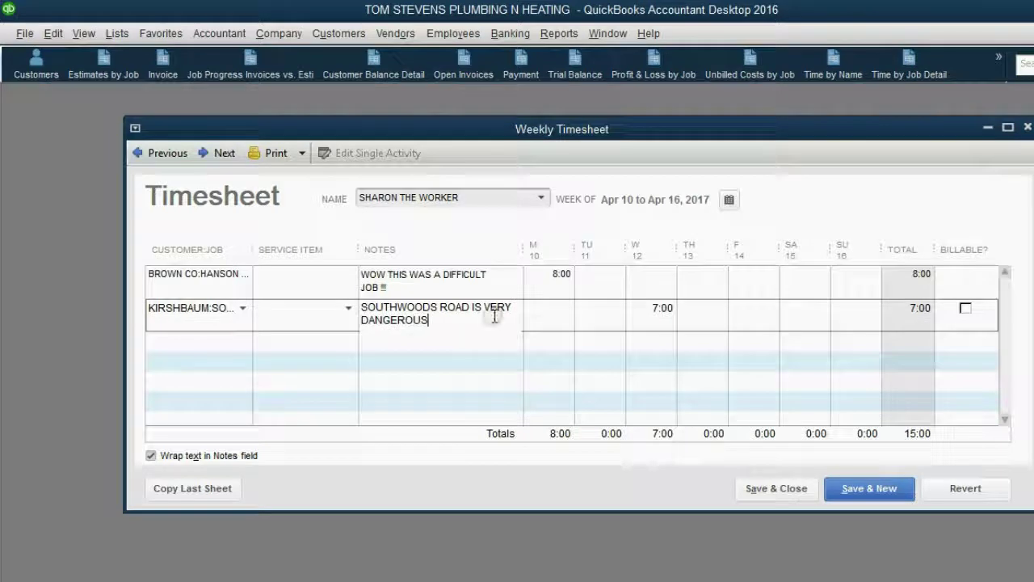
Commit the Southwoods Road entry and bring up the Time by Name report.
click(455, 342)
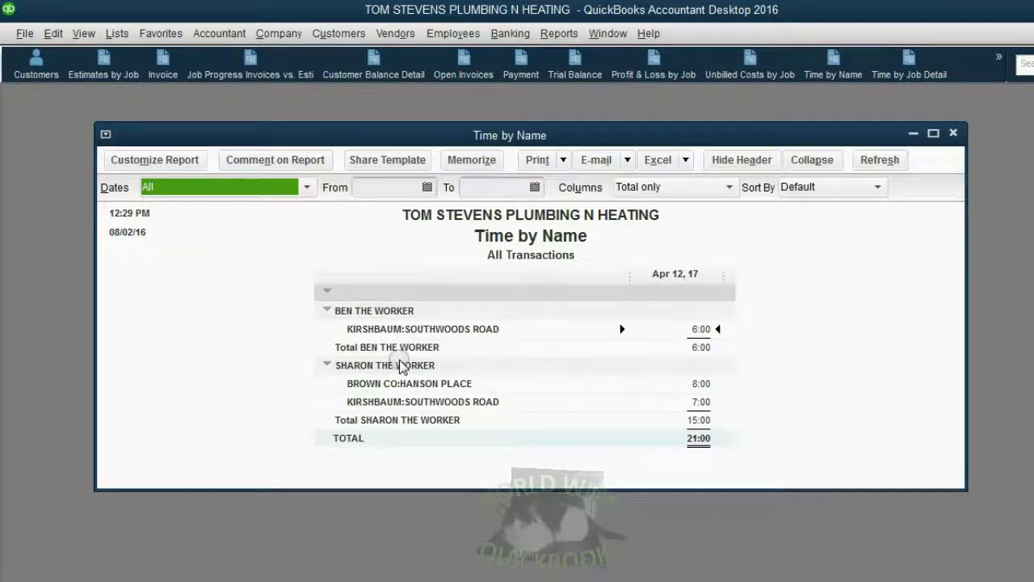
click(404, 383)
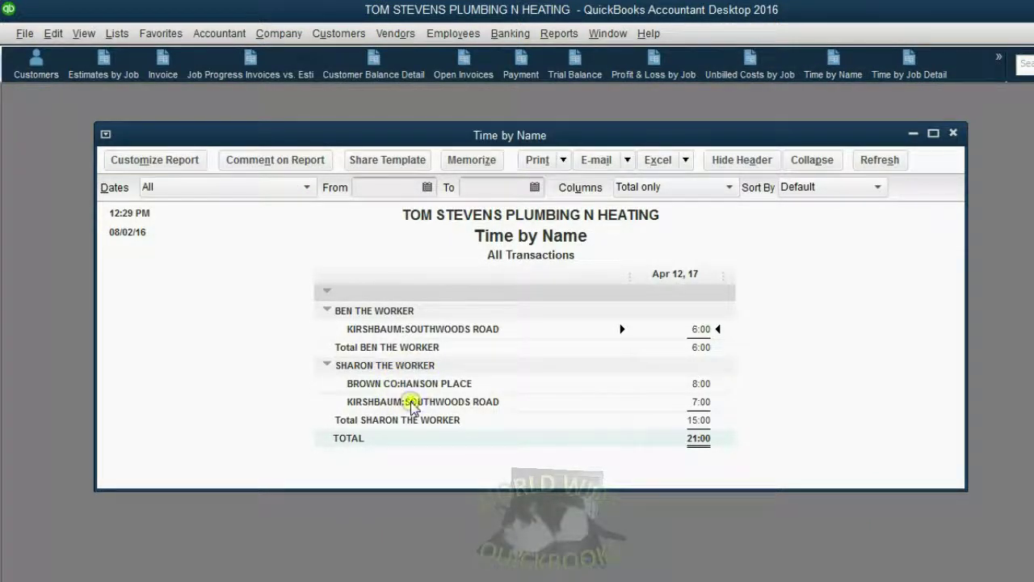
click(414, 388)
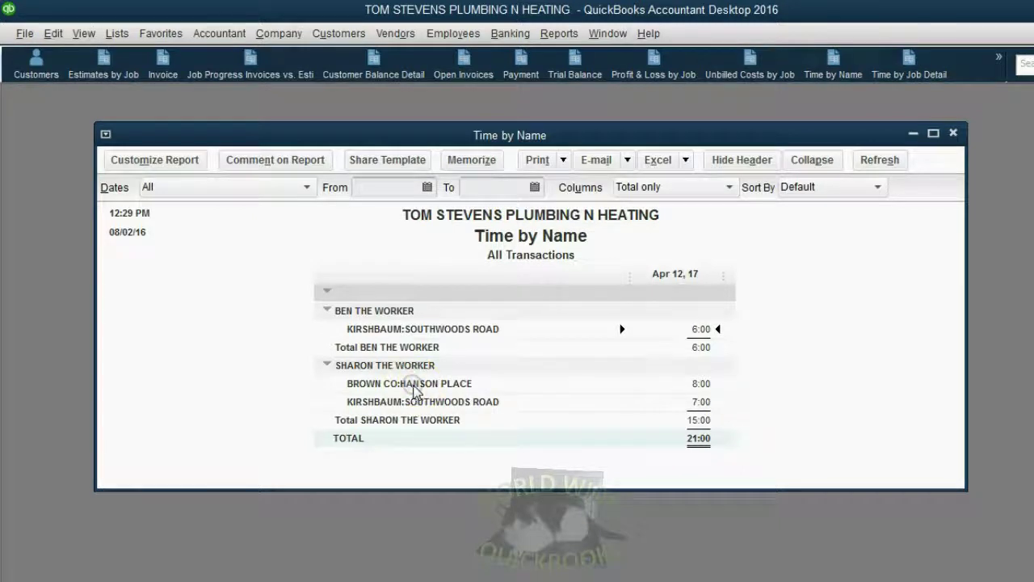
click(439, 403)
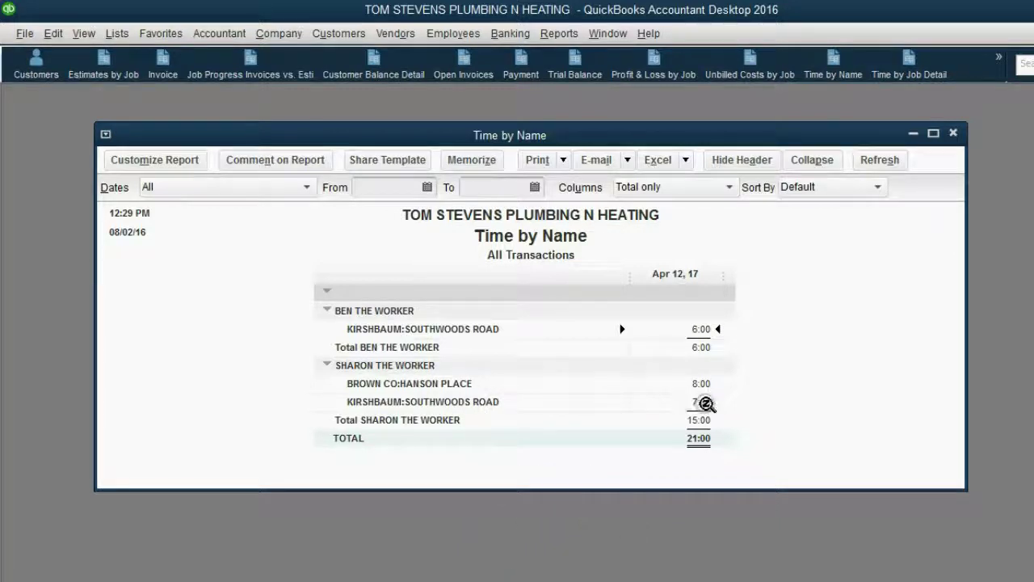
Drill into Sharon's 7:00 Southwoods Road hours, view the entry's timesheet, then close it.
double_click(702, 402)
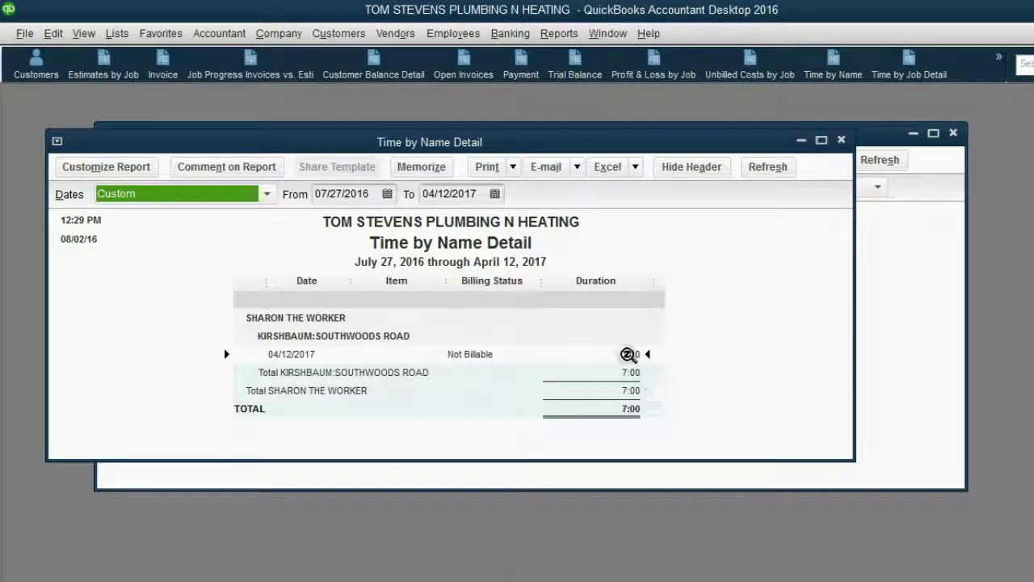
double_click(628, 354)
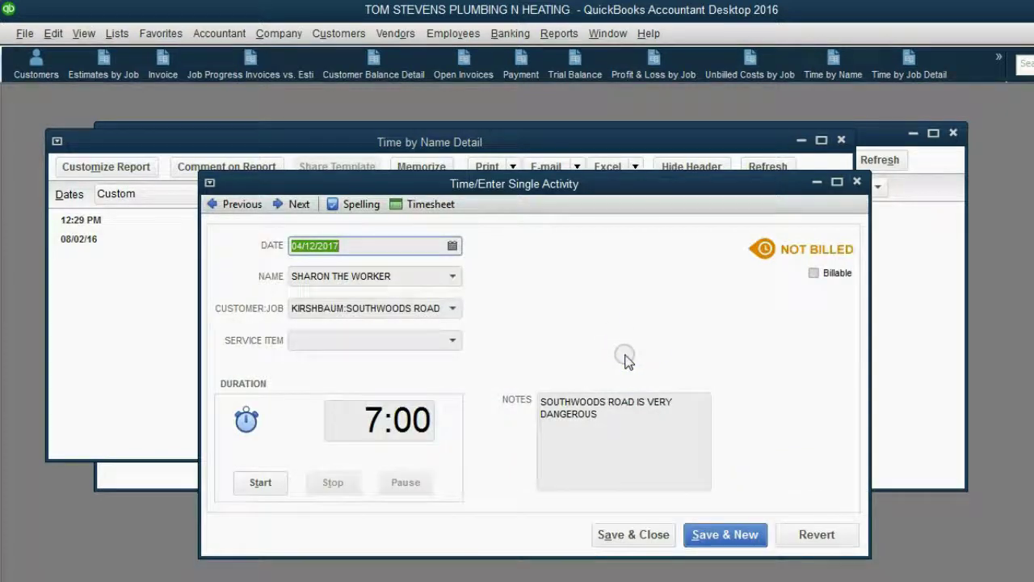
drag(566, 187, 607, 194)
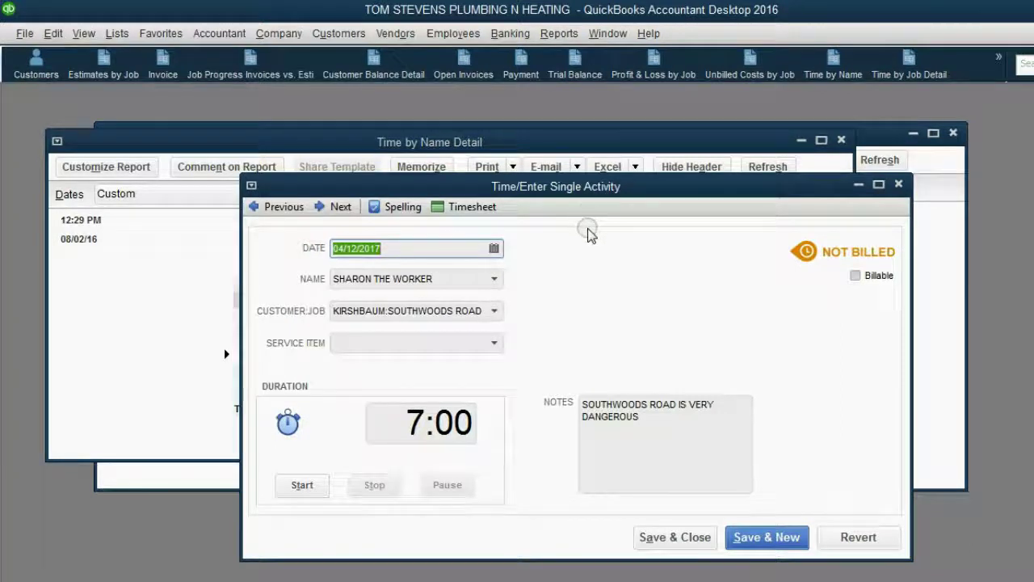
click(472, 207)
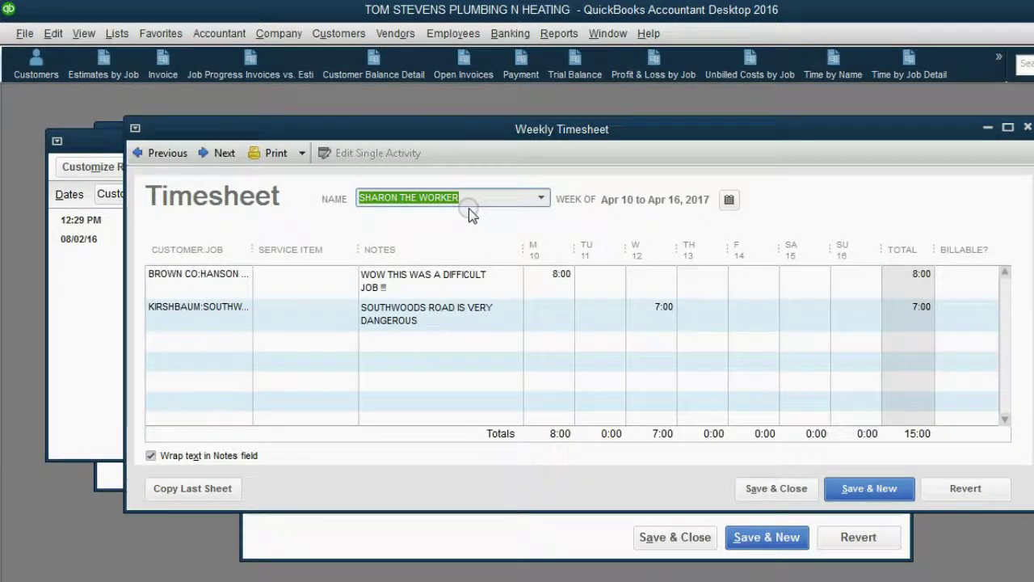
key(Escape)
key(Escape)
key(Escape)
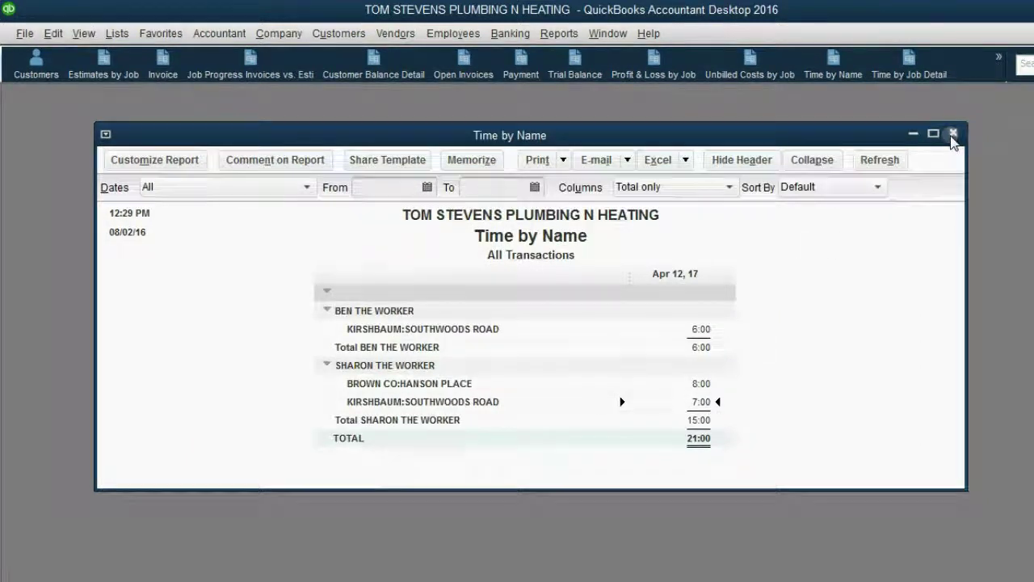
Swap Time by Name for Time by Job Detail, highlighting Ben's 04/11 and Sharon's 04/12 entries.
click(952, 135)
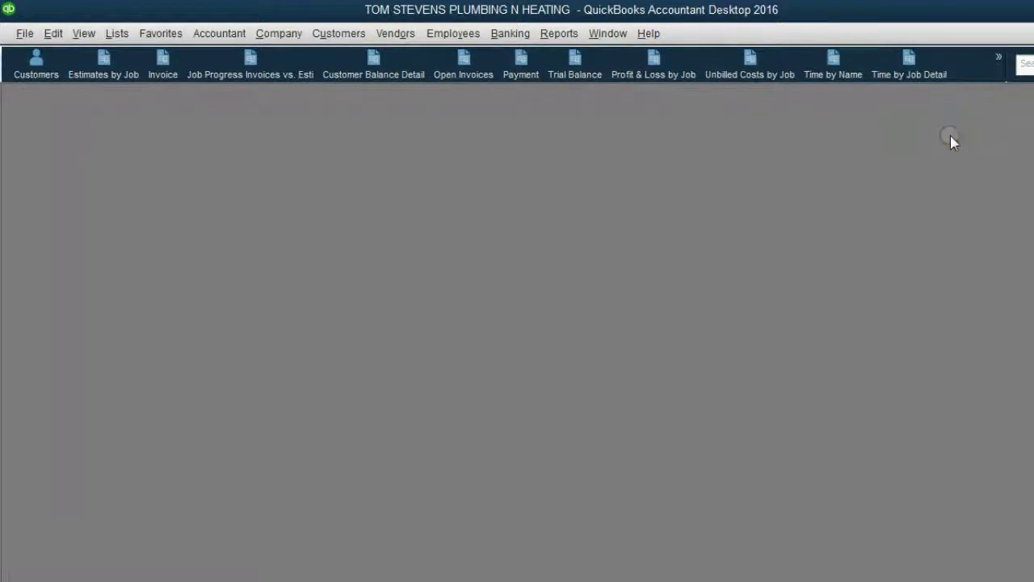
click(902, 74)
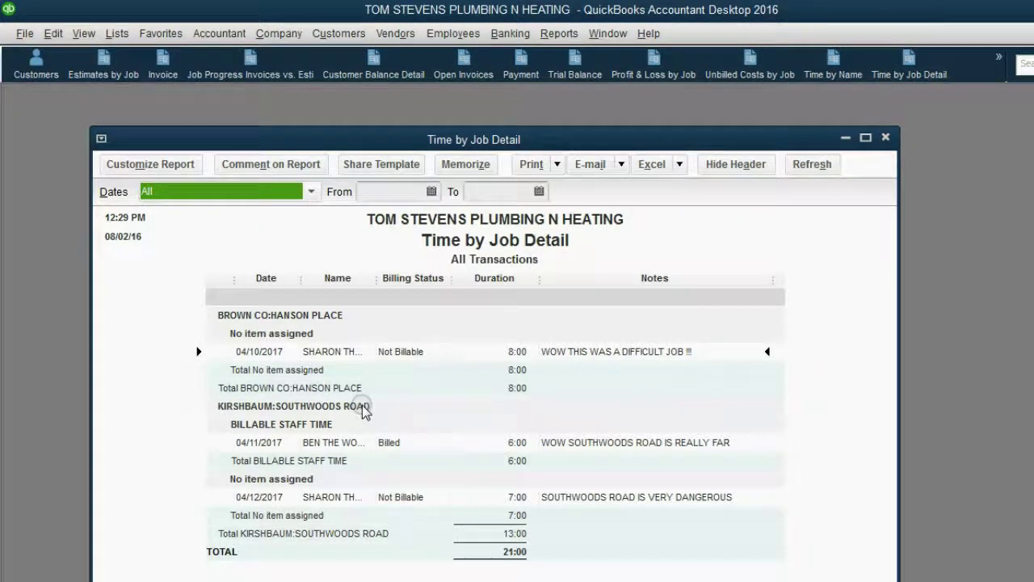
click(330, 442)
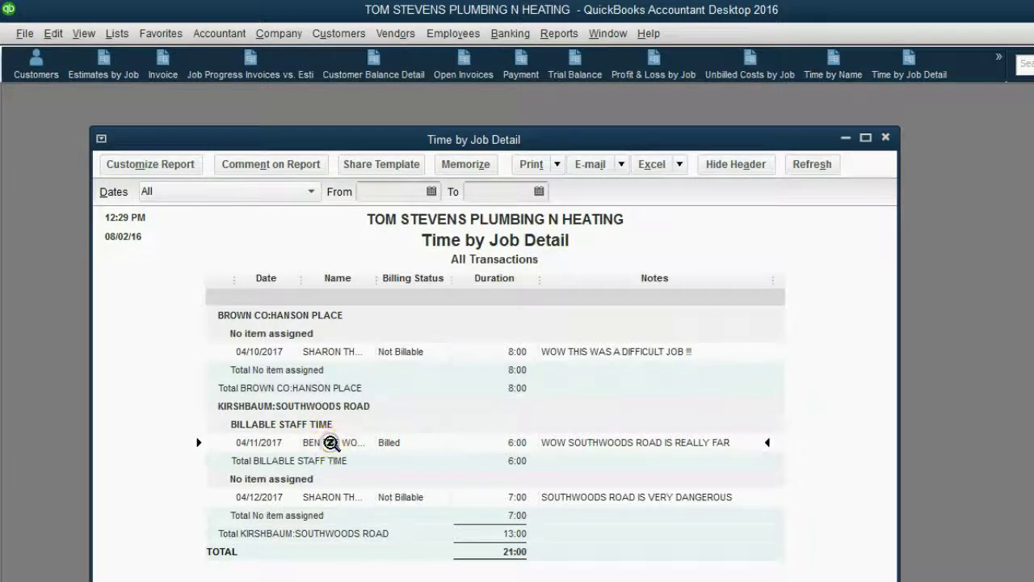
click(300, 495)
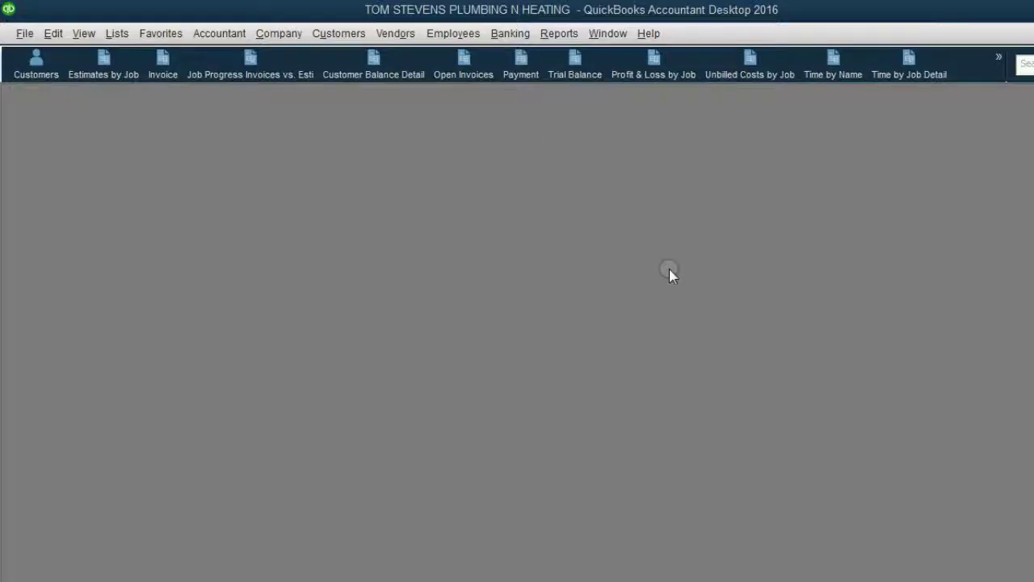
Open a weekly timesheet on the Apr 10–16, 2017 week.
click(352, 39)
mouse_move(428, 371)
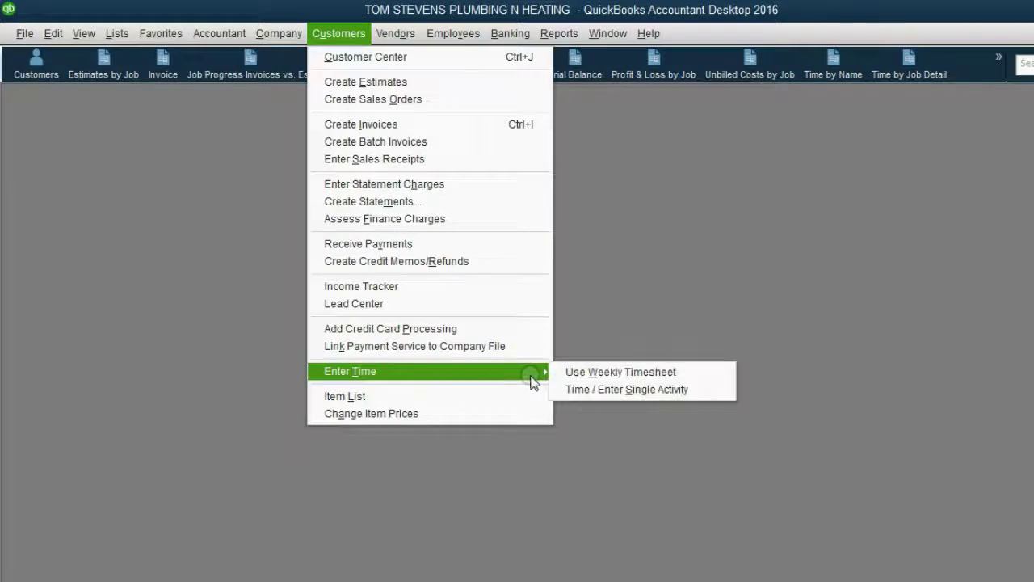
click(592, 378)
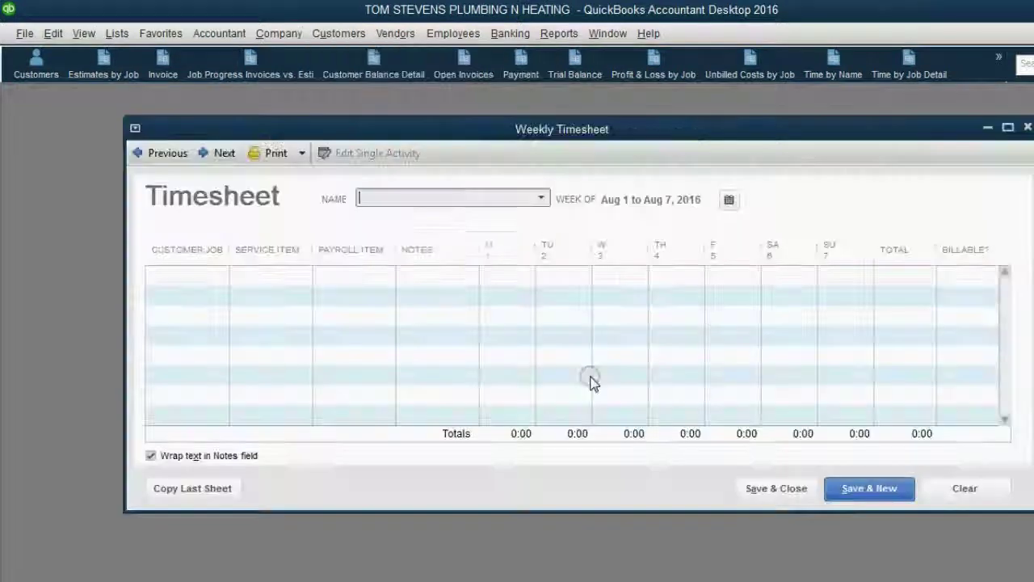
click(729, 200)
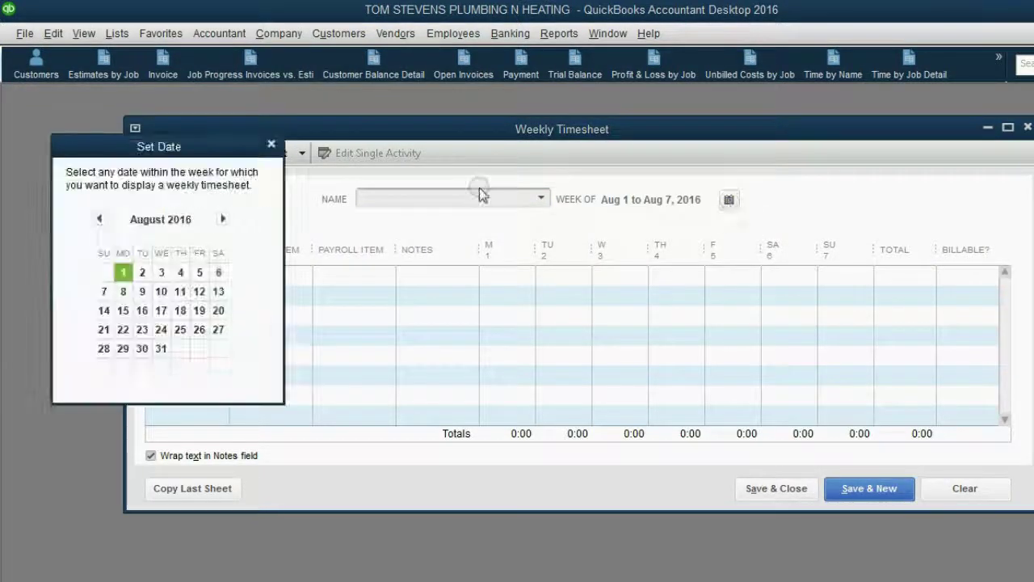
click(222, 219)
click(222, 219)
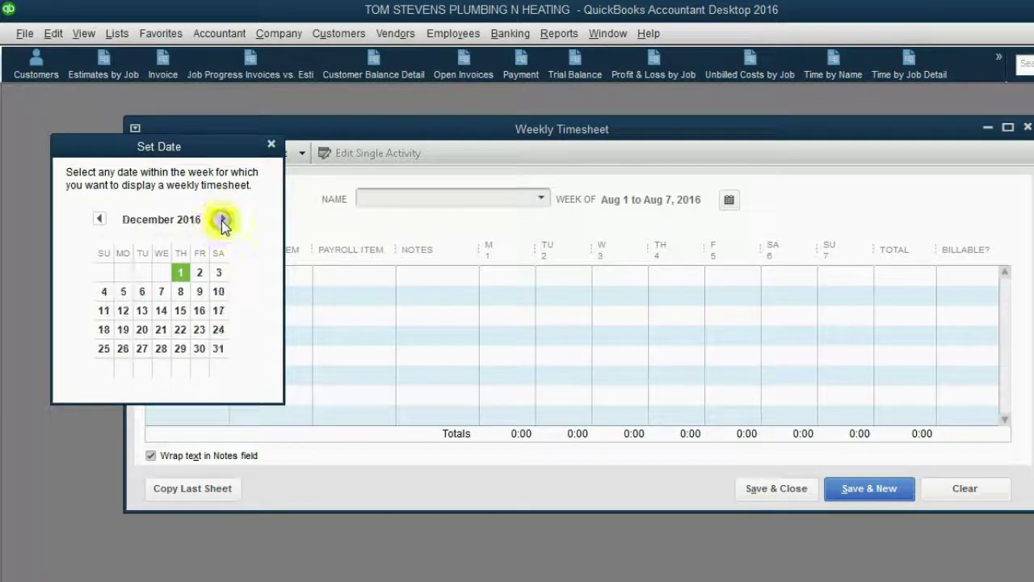
click(222, 219)
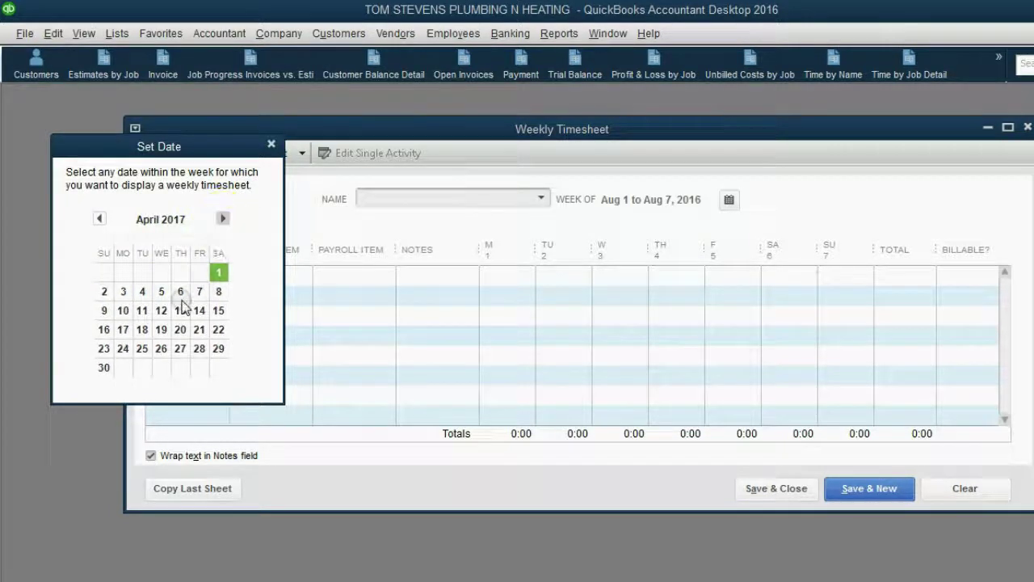
click(180, 310)
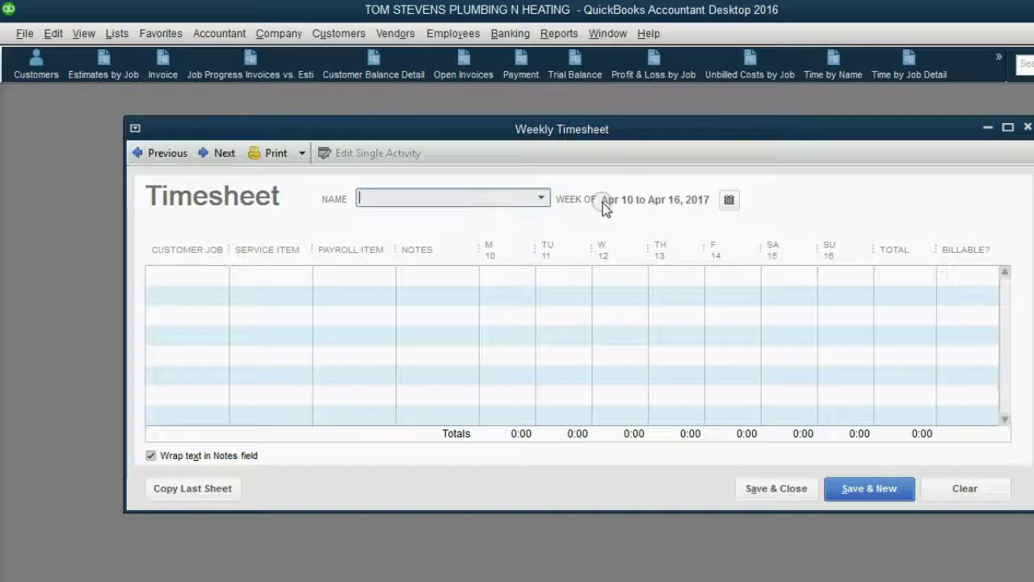
Load BEN THE WORKER's timesheet and start a new line.
click(539, 198)
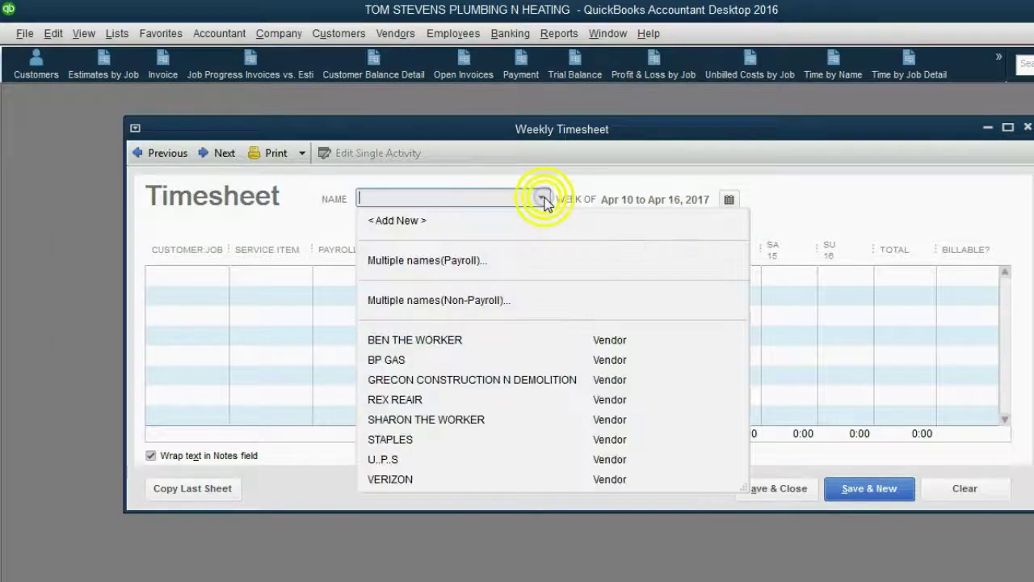
click(445, 341)
click(433, 311)
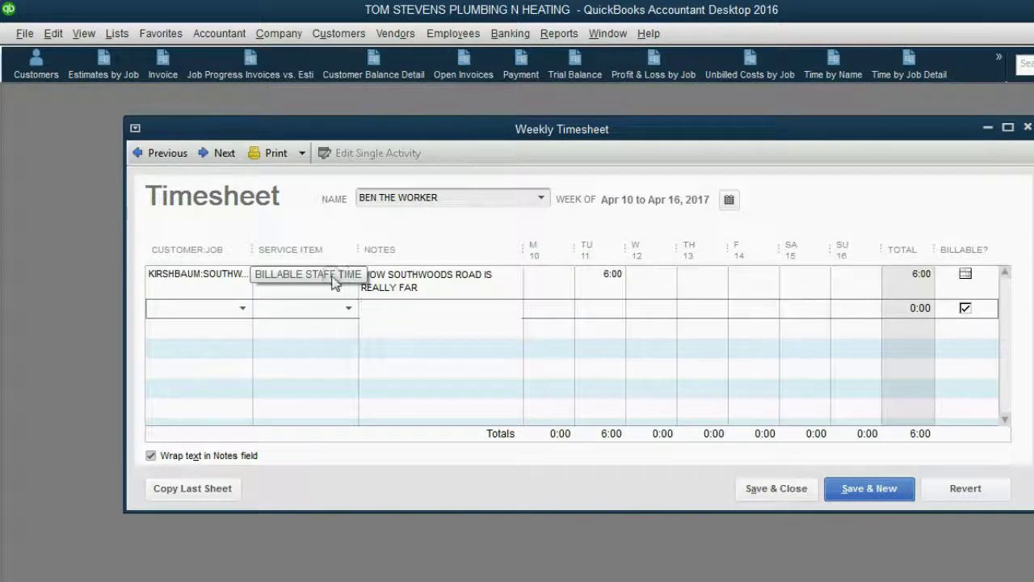
Add a line for BROWN CO:HANSON PLACE with service BILLABLE STAFF TIME.
click(432, 283)
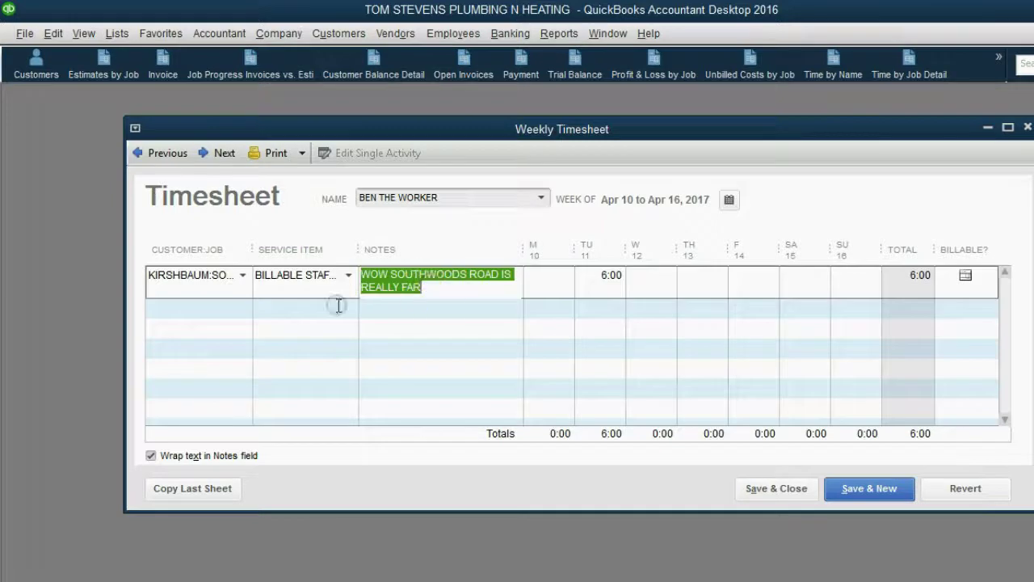
click(338, 306)
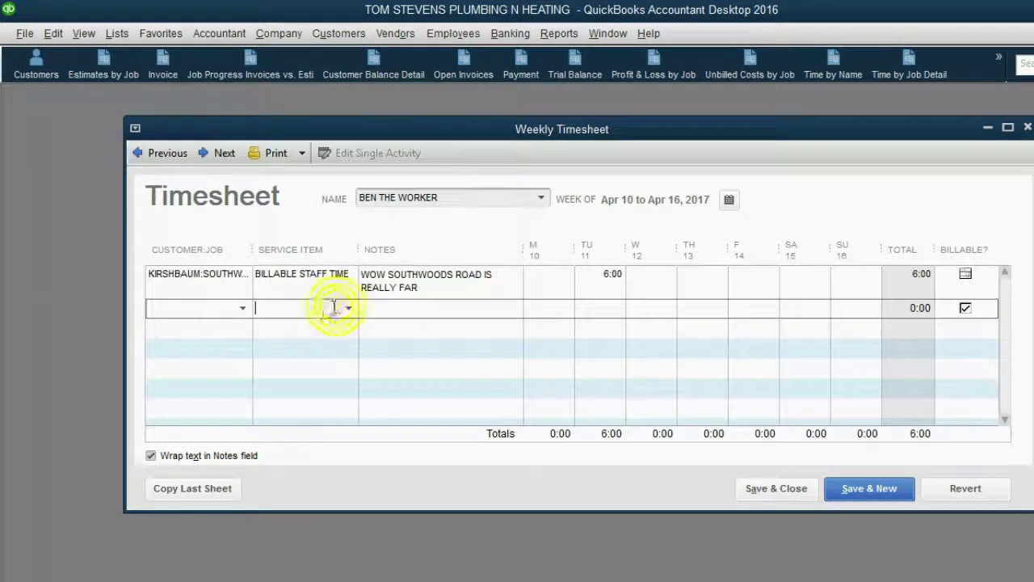
click(242, 308)
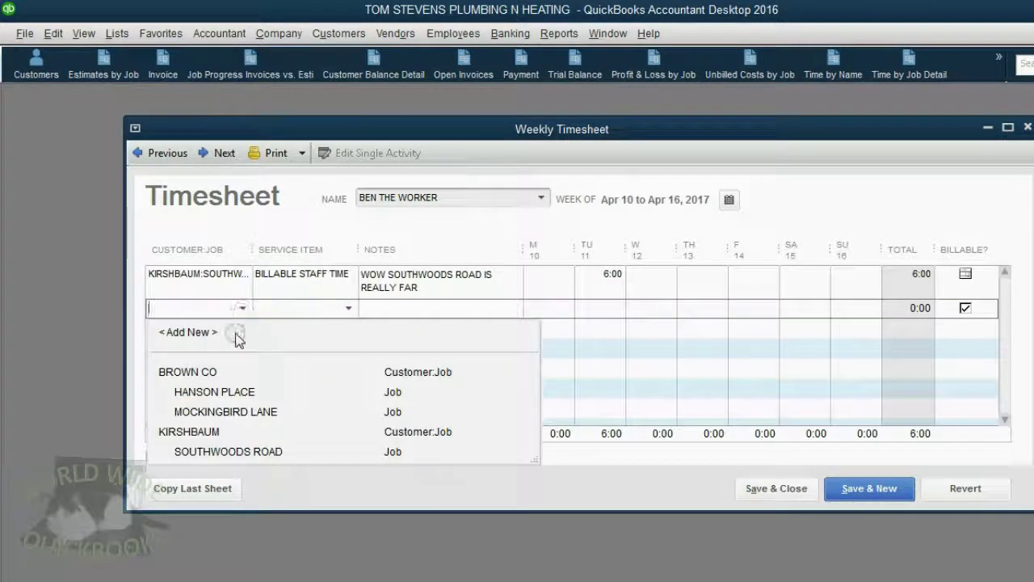
click(240, 390)
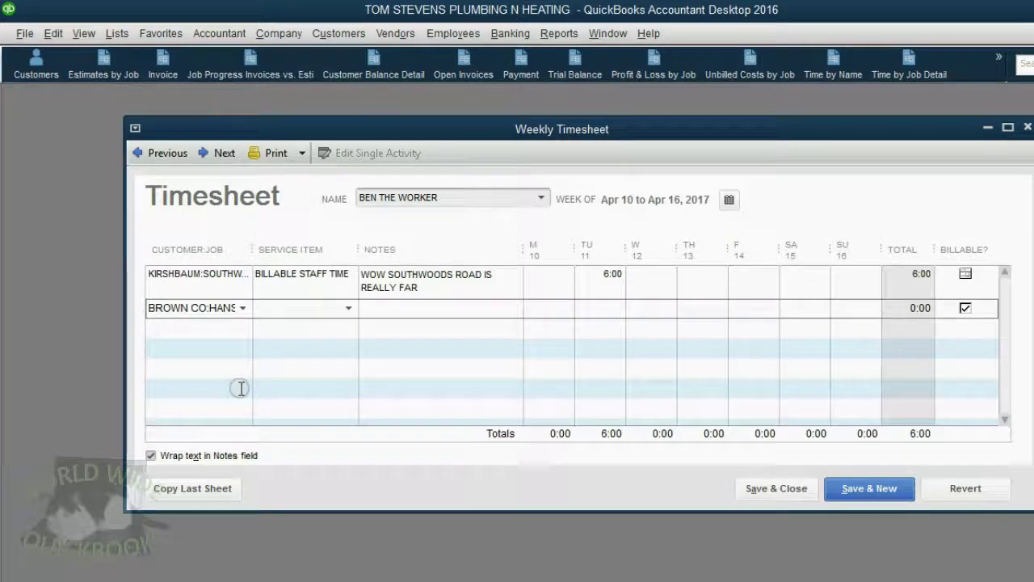
click(348, 308)
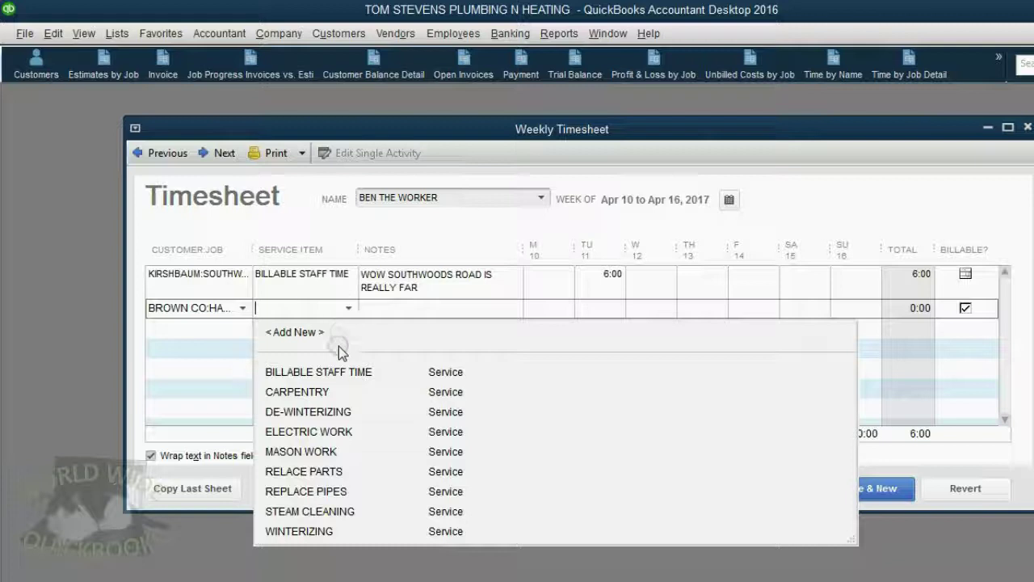
click(338, 379)
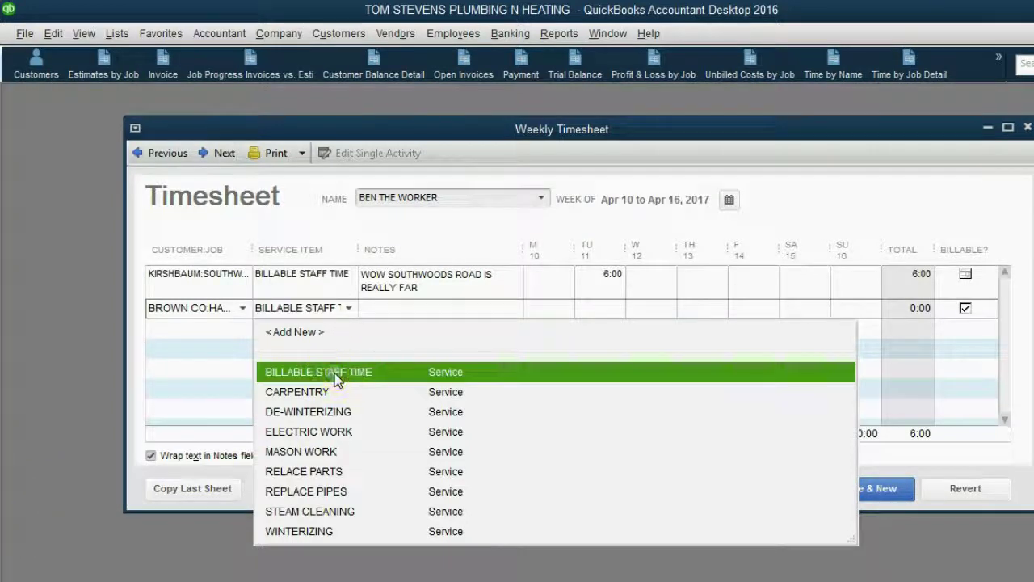
click(335, 374)
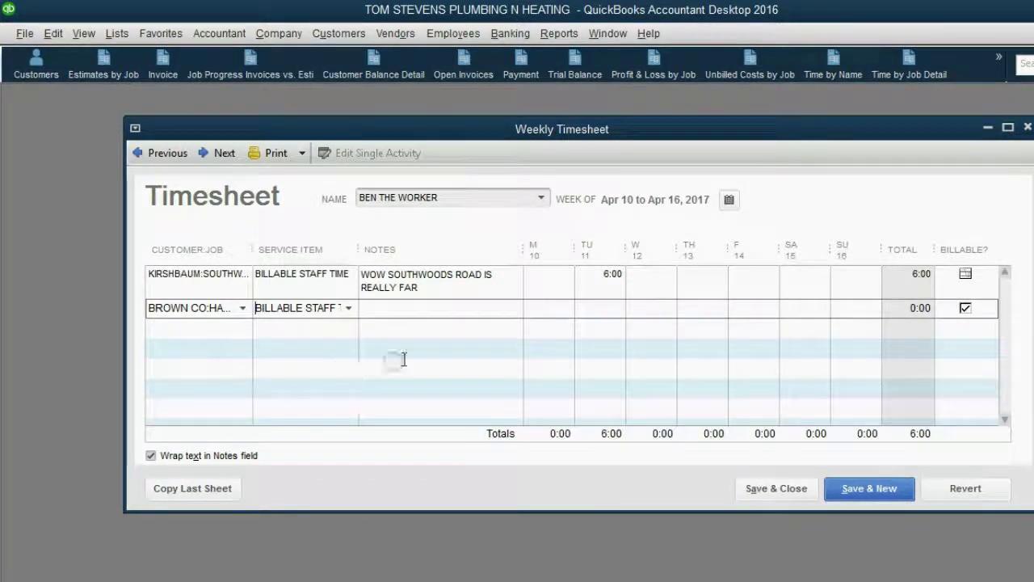
Enter 9 billable hours on Thursday 13, note 'HANSON PLACE JOIB WAS NICE', and save.
click(693, 307)
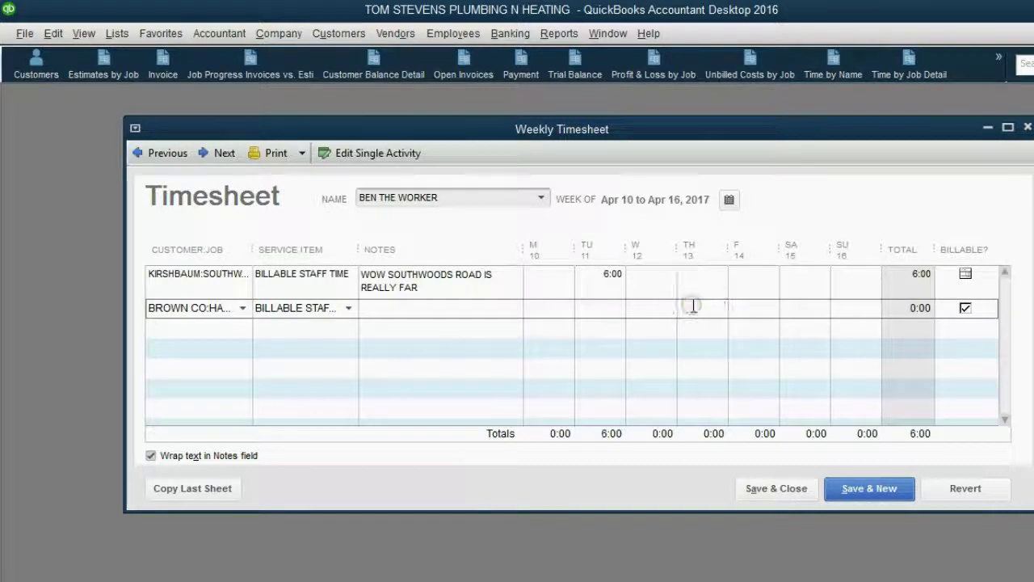
text(9)
key(Tab)
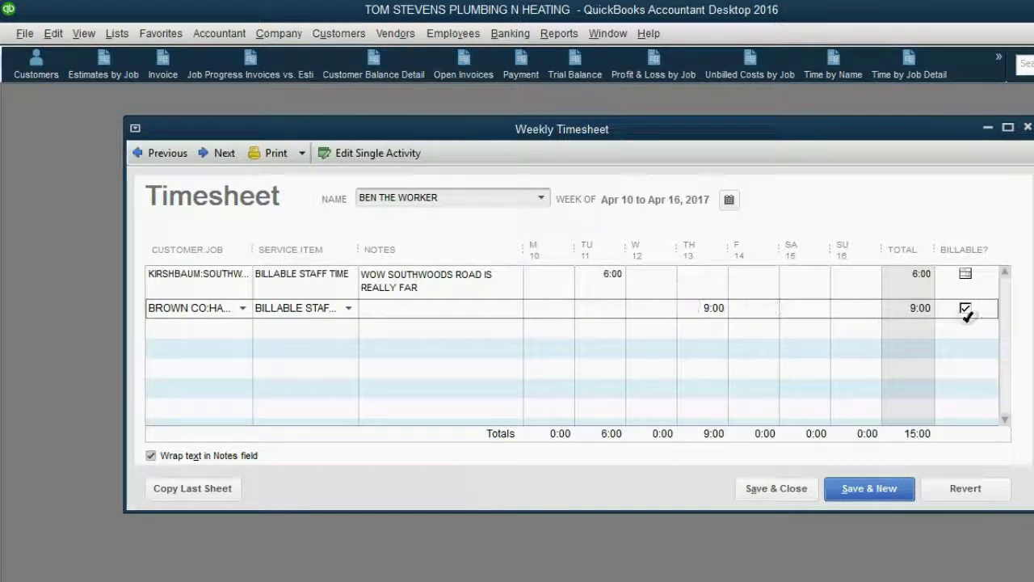
click(966, 307)
click(517, 314)
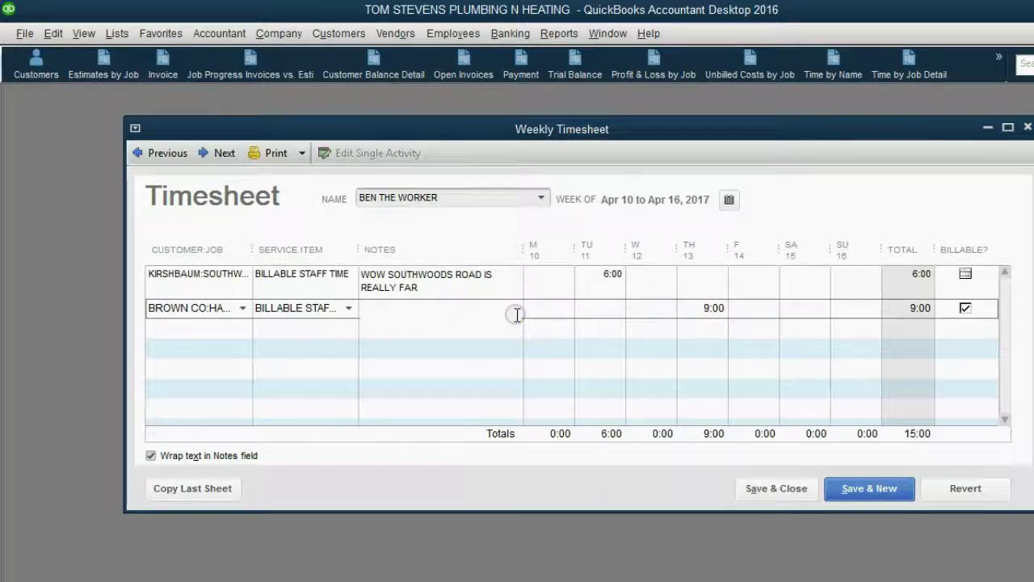
text(HAN)
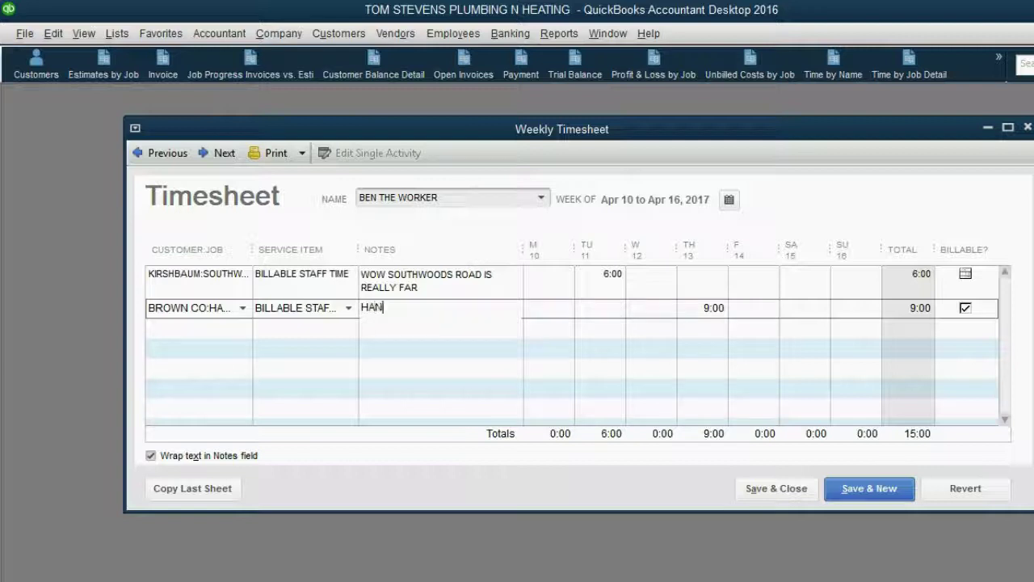
text(SON PLACE )
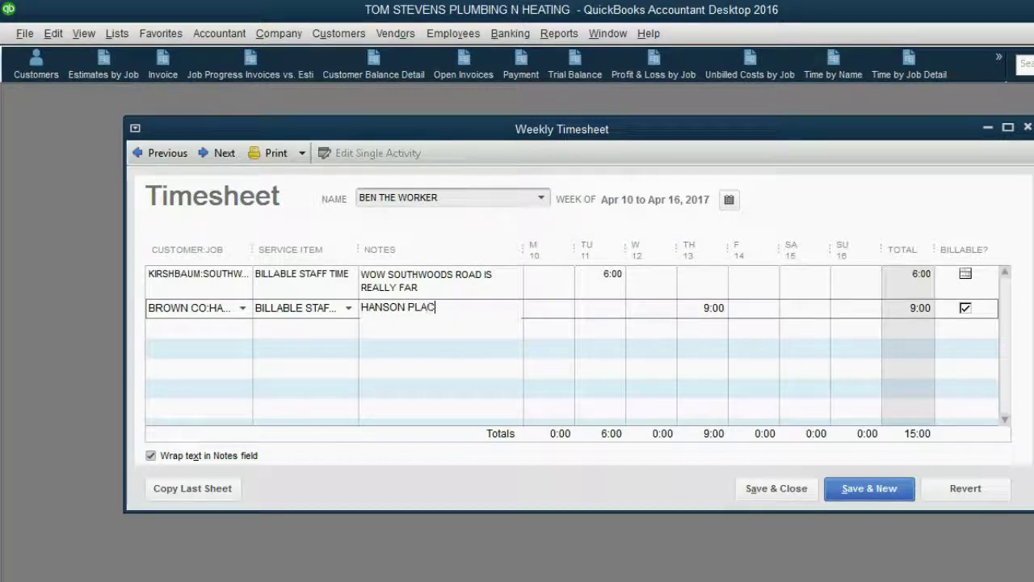
text(JOIB WA)
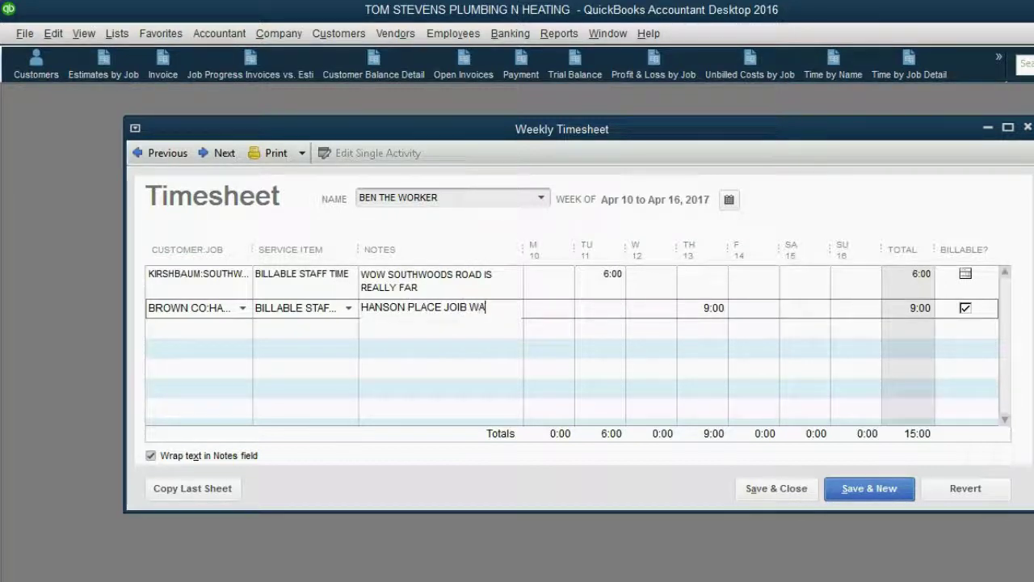
text(S NICE)
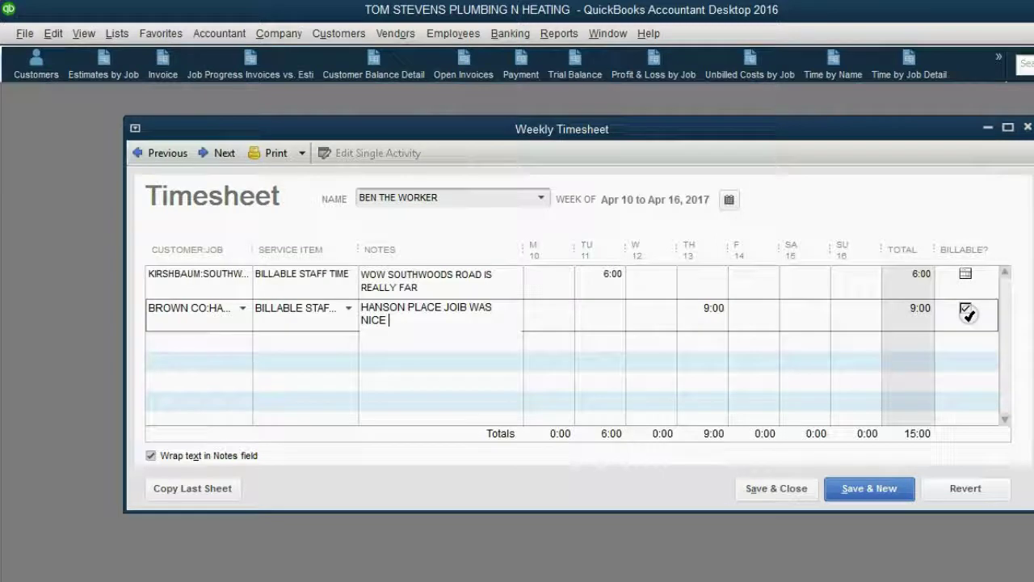
click(798, 490)
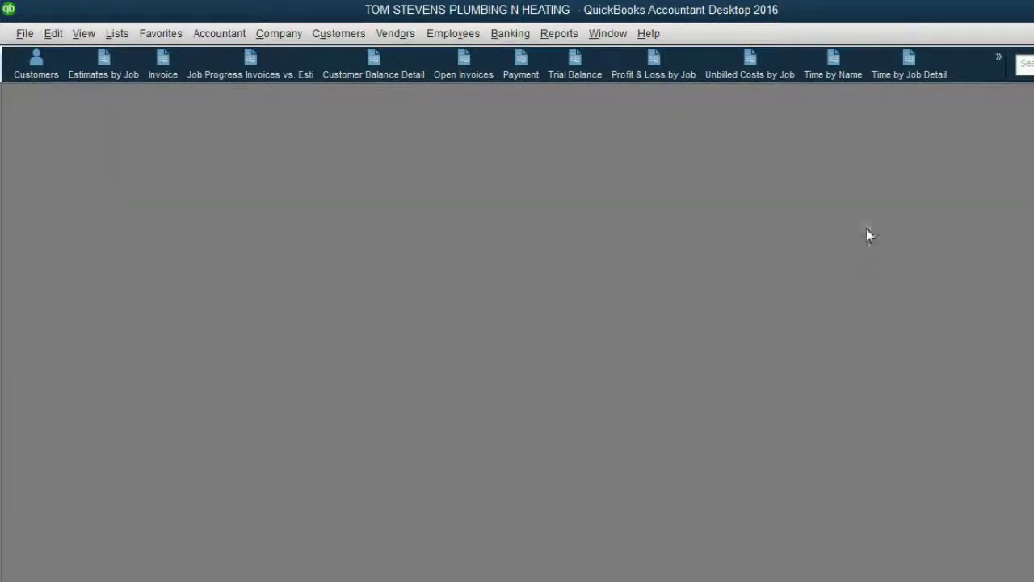
In Time by Name, collapse Ben and Sharon to totals, then open Time by Job Detail.
click(838, 74)
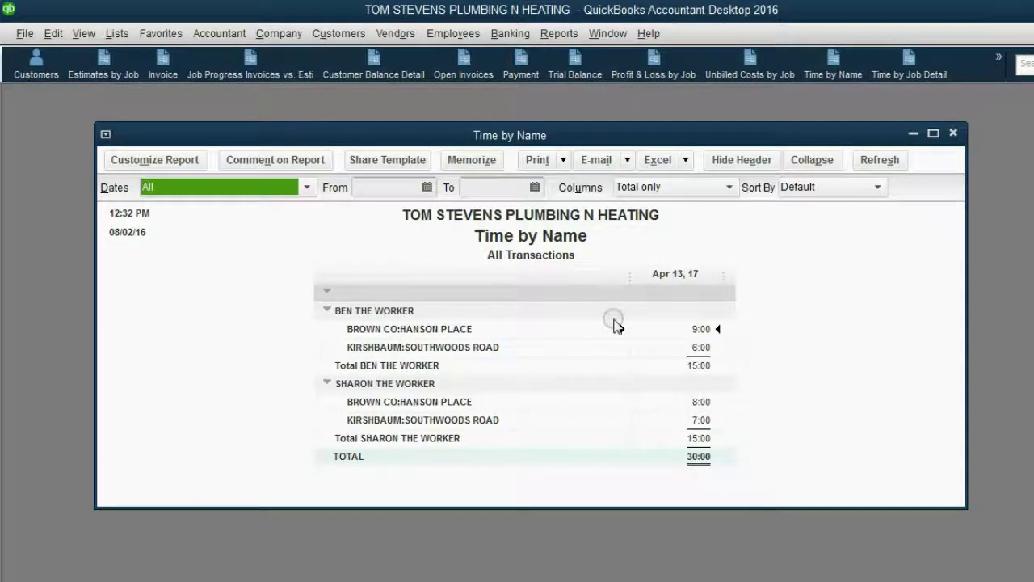
click(393, 313)
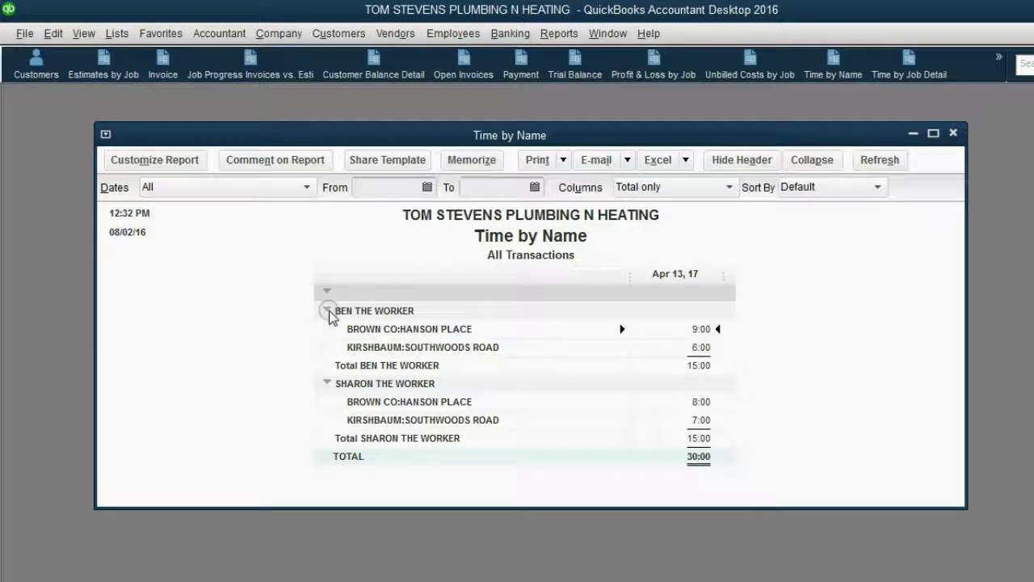
click(326, 312)
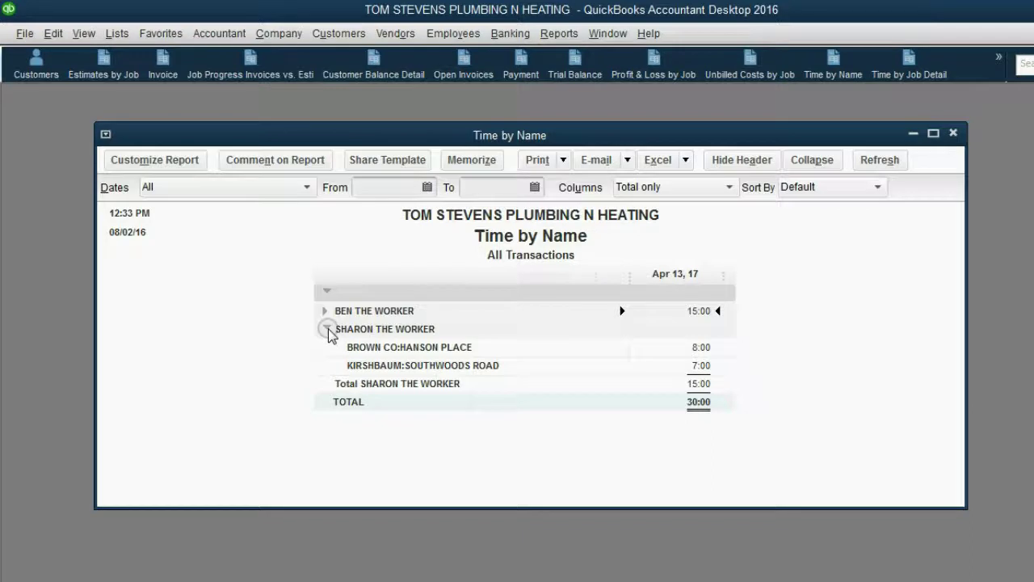
click(327, 329)
click(365, 312)
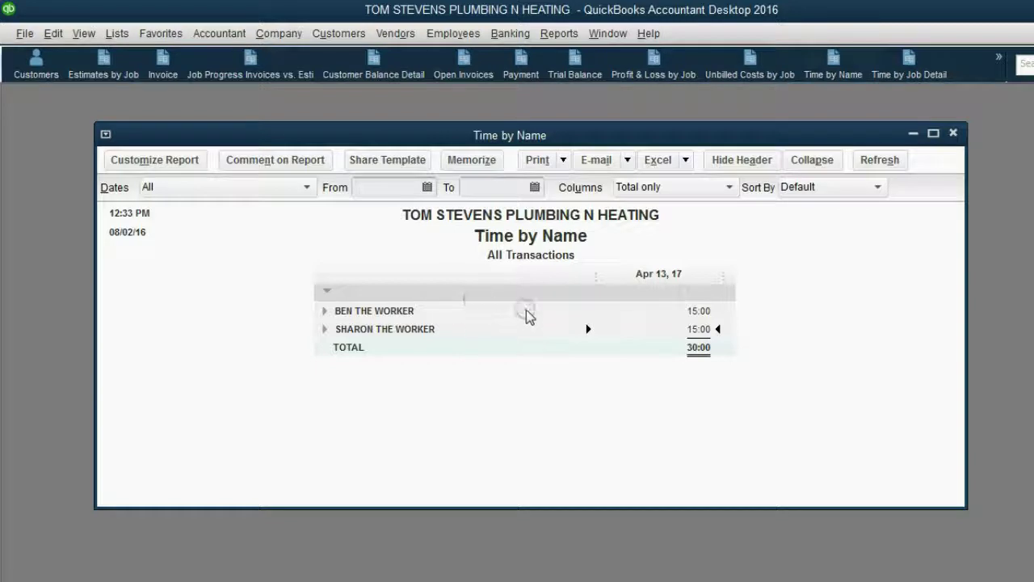
click(900, 71)
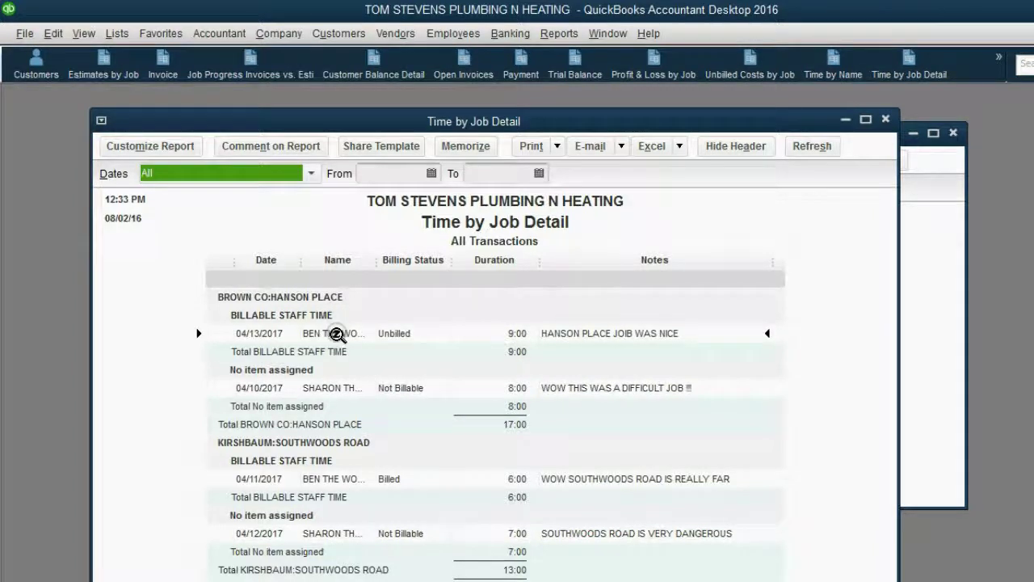
Compare Ben's 04/13/2017 and Sharon's 04/10/2017 Hanson Place rows in Time by Job Detail.
click(334, 335)
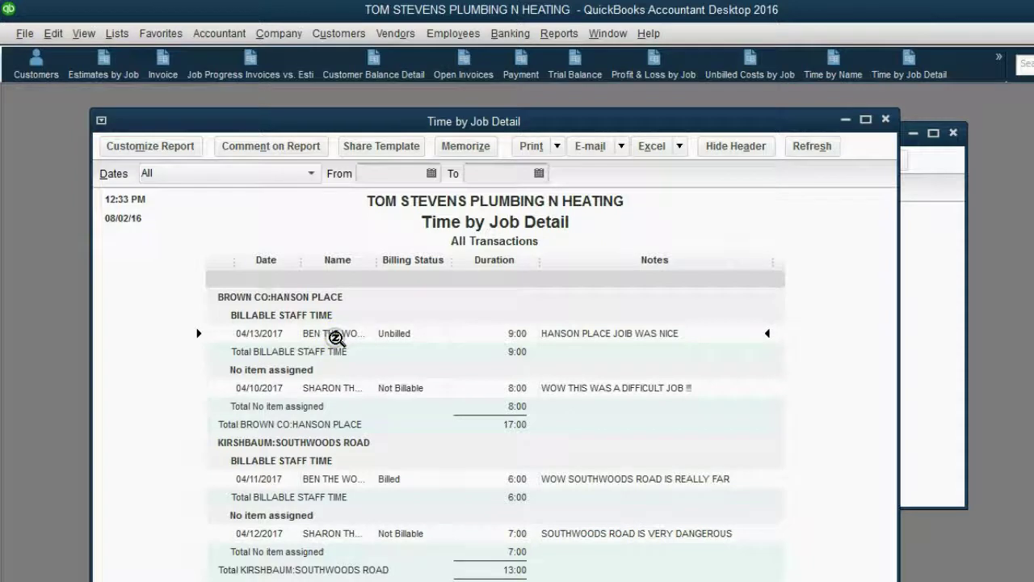
click(394, 336)
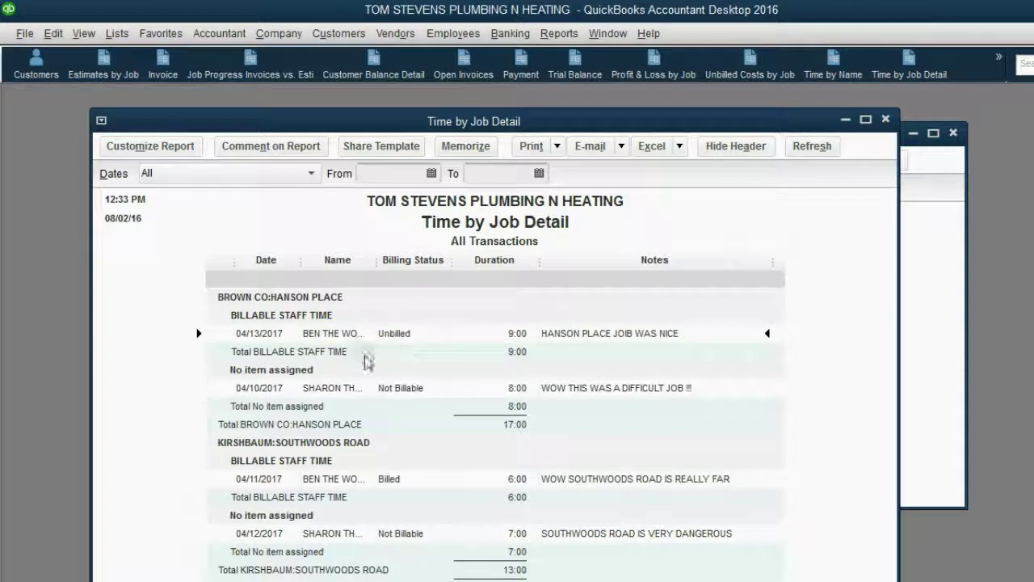
click(335, 386)
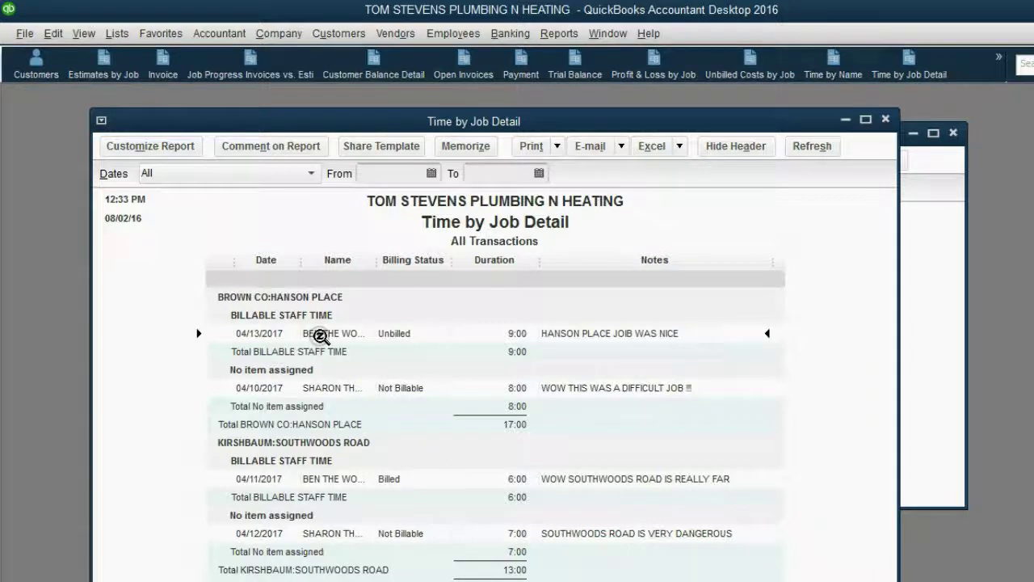
click(300, 386)
click(304, 334)
click(307, 386)
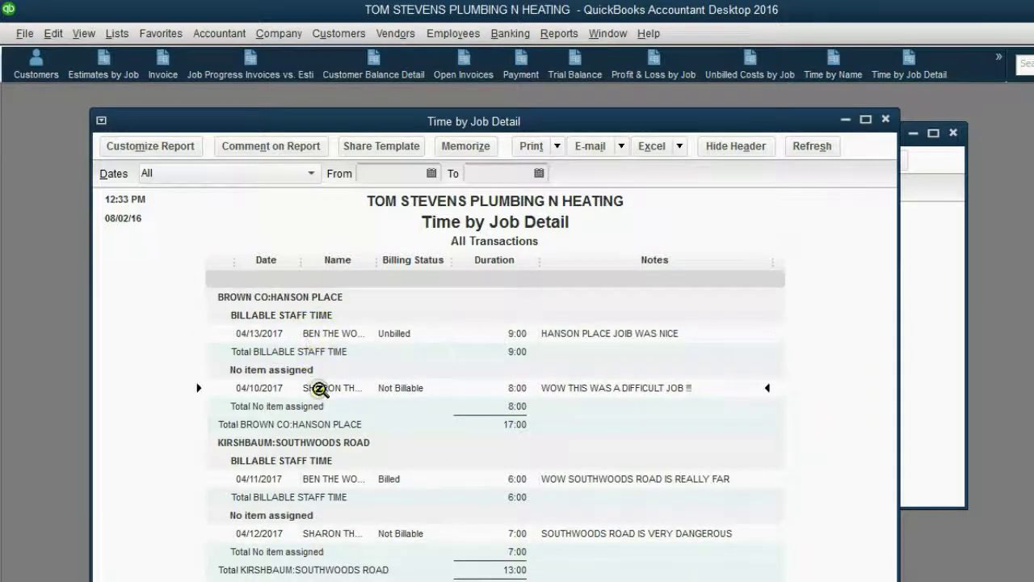
click(328, 335)
click(323, 388)
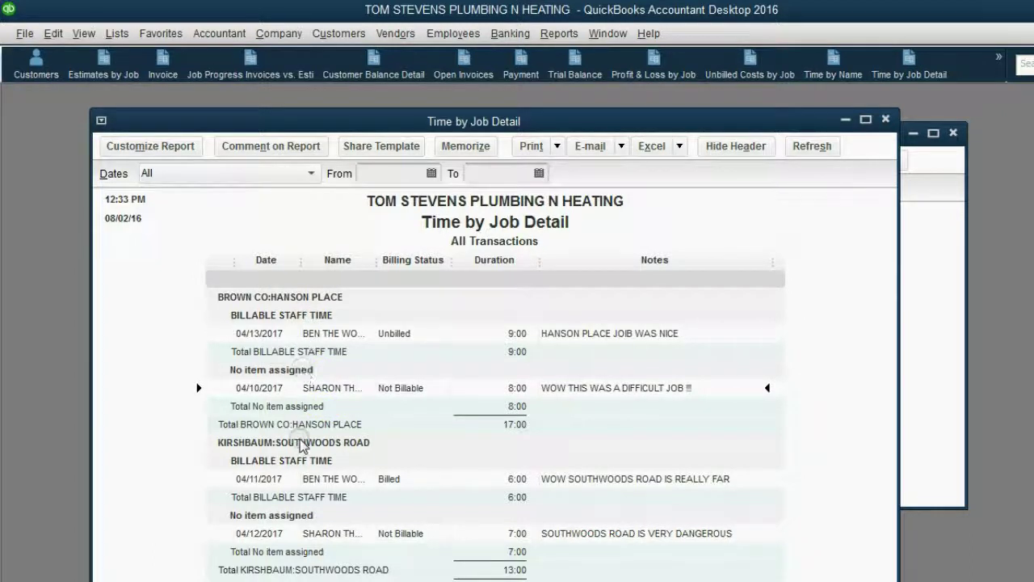
Point out the Southwoods Road time entries in the report.
click(309, 494)
click(307, 531)
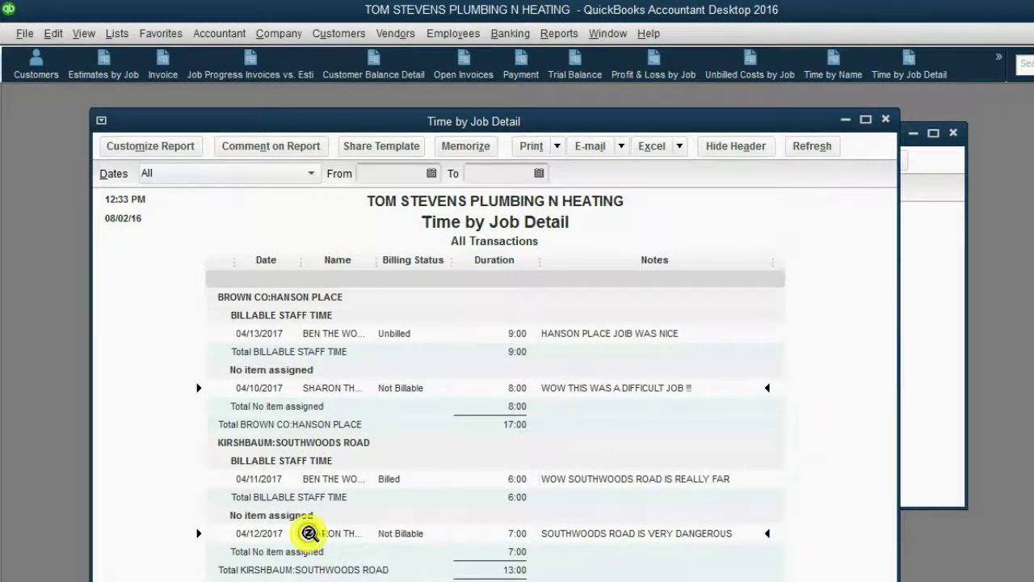
click(299, 482)
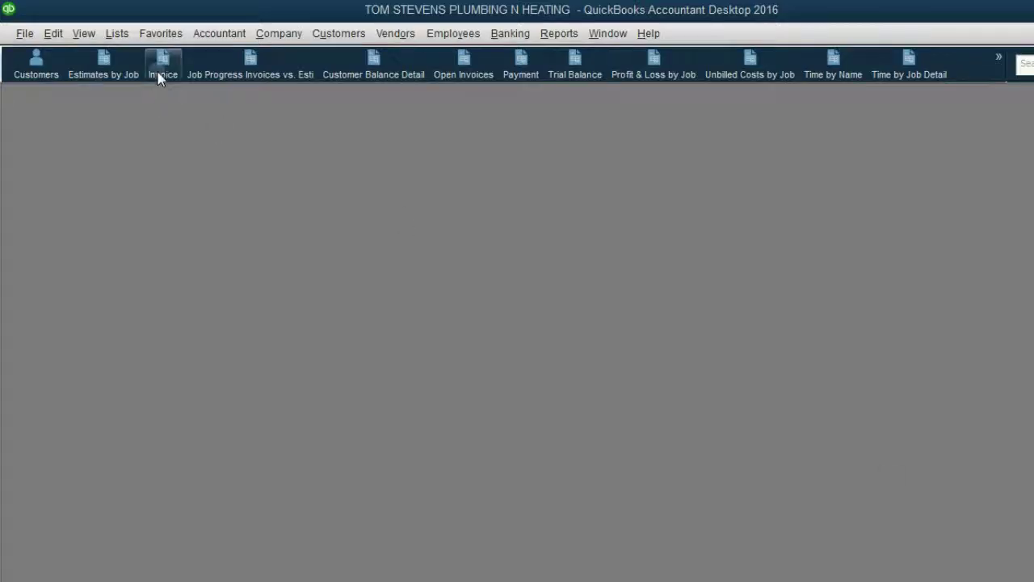
Start a new invoice dated 04/14/2017 for customer job Brown Co:Hanson Place.
click(161, 71)
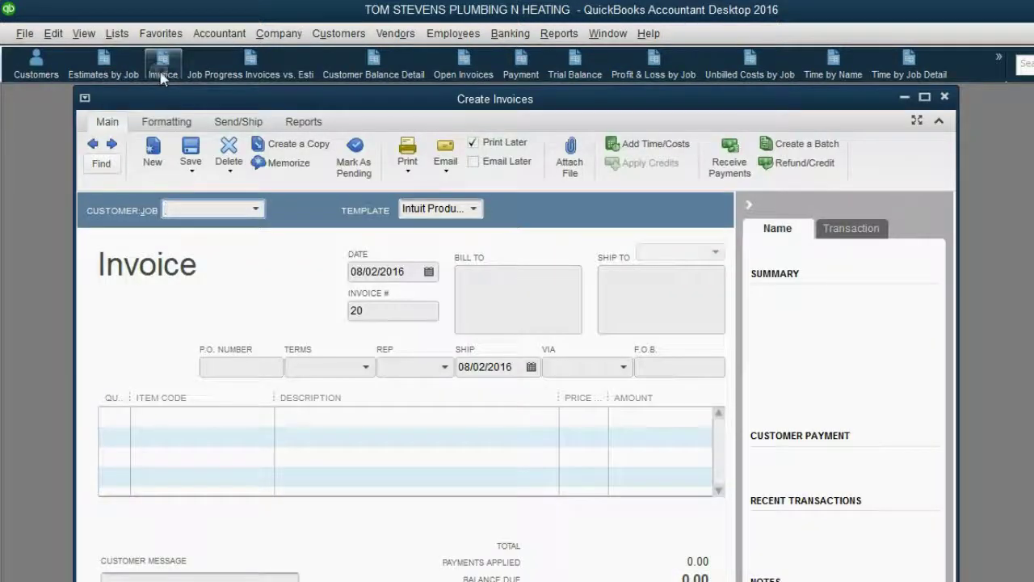
click(428, 272)
click(490, 301)
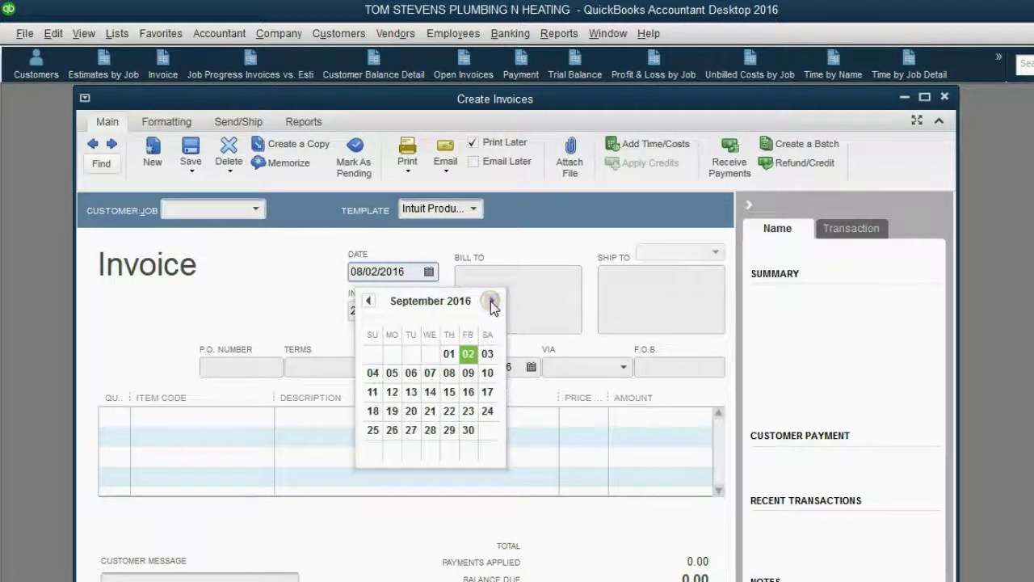
double_click(491, 301)
double_click(491, 301)
click(490, 301)
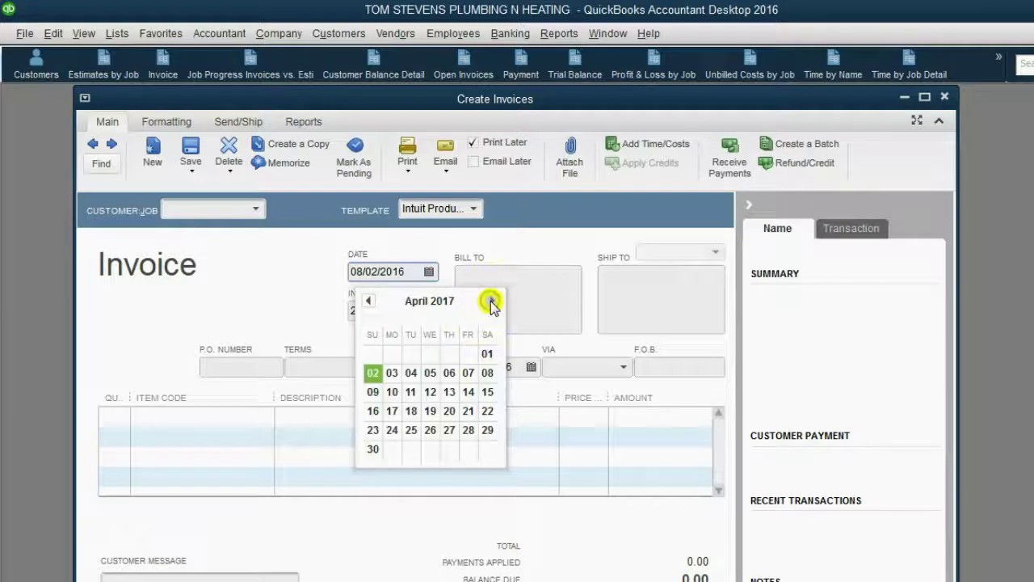
click(469, 392)
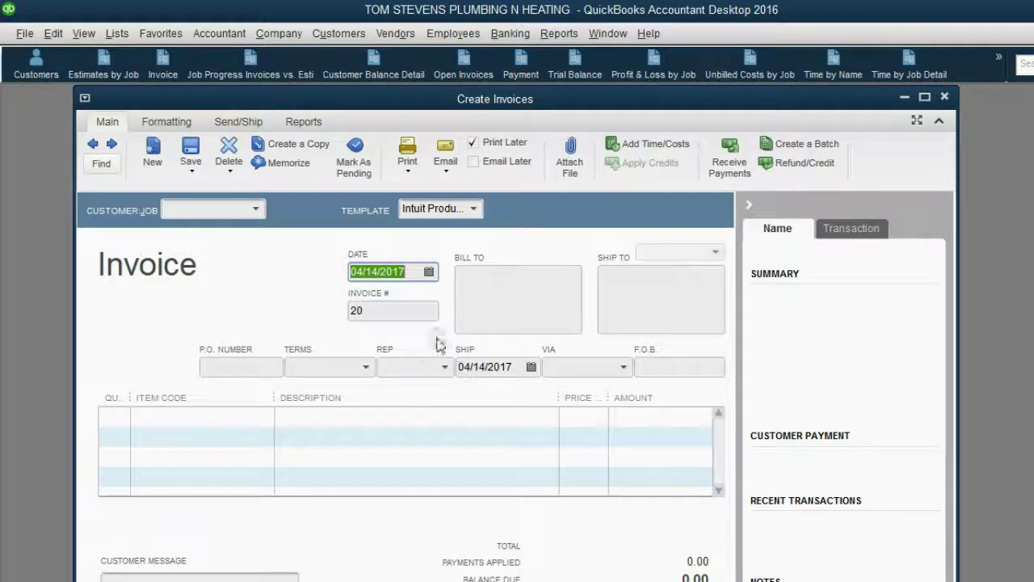
click(256, 209)
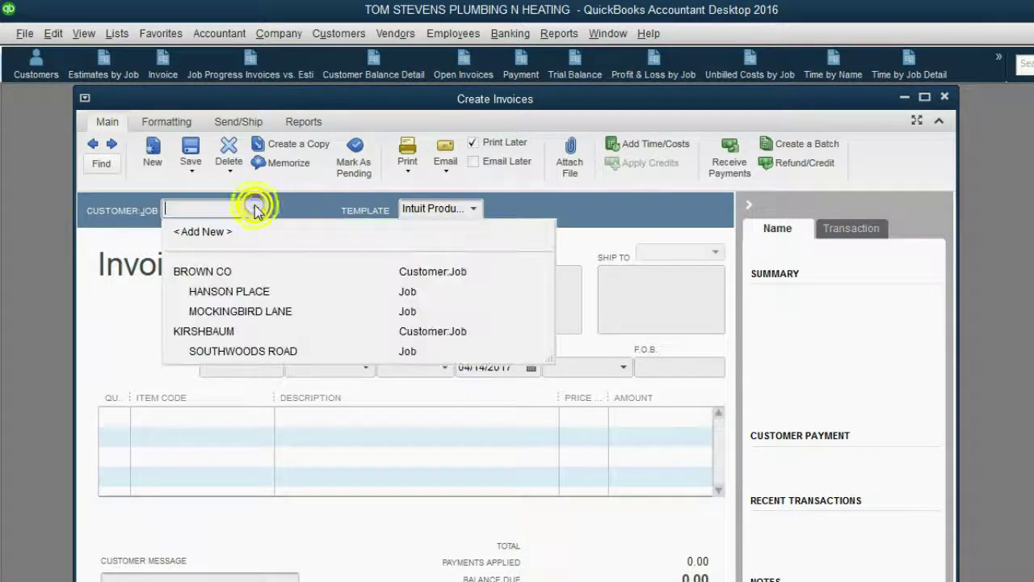
click(272, 292)
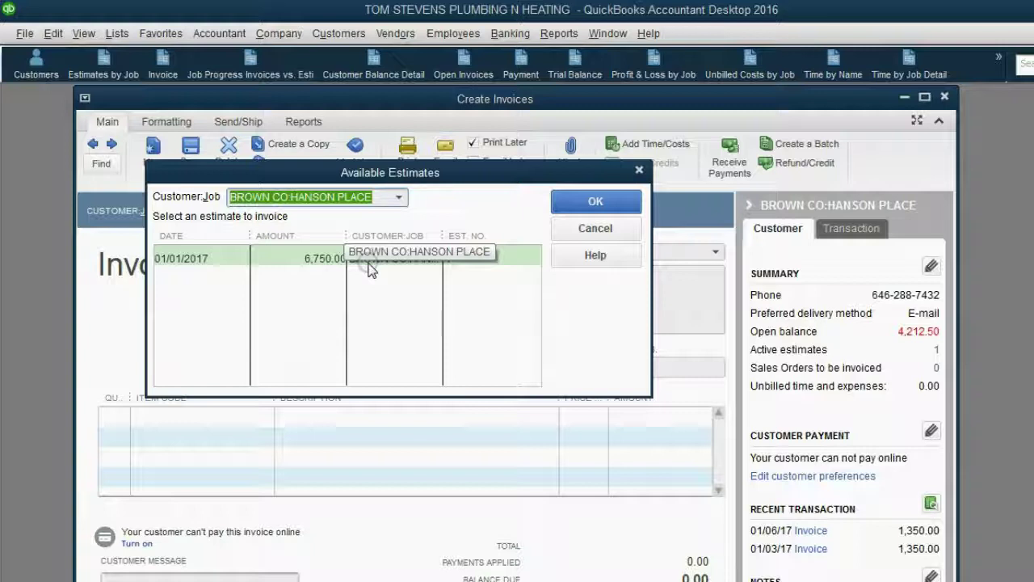
Skip the $6,750 estimate and add Ben's 9 billable hours from 04/13 to the invoice.
click(577, 206)
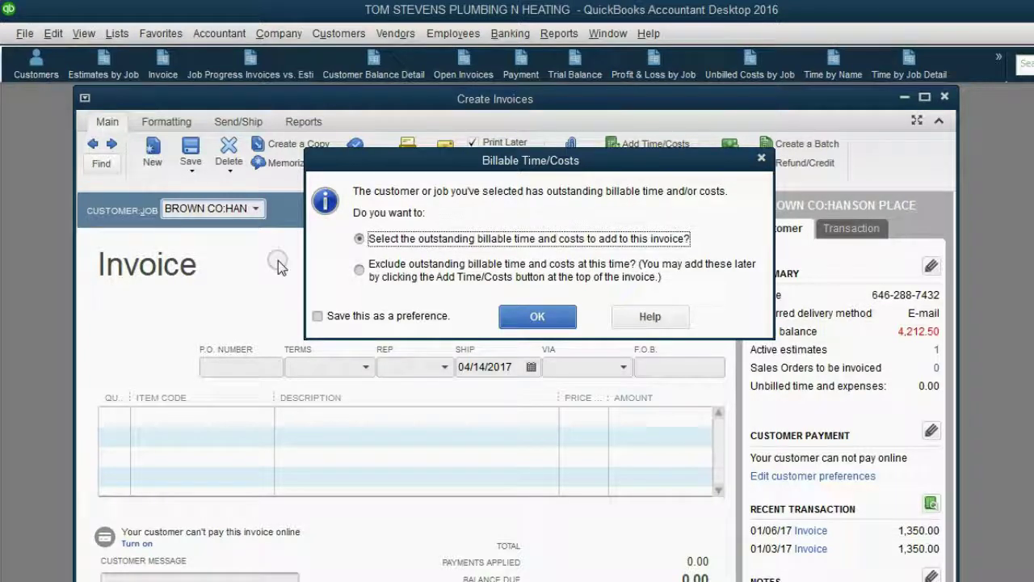
drag(484, 168, 495, 167)
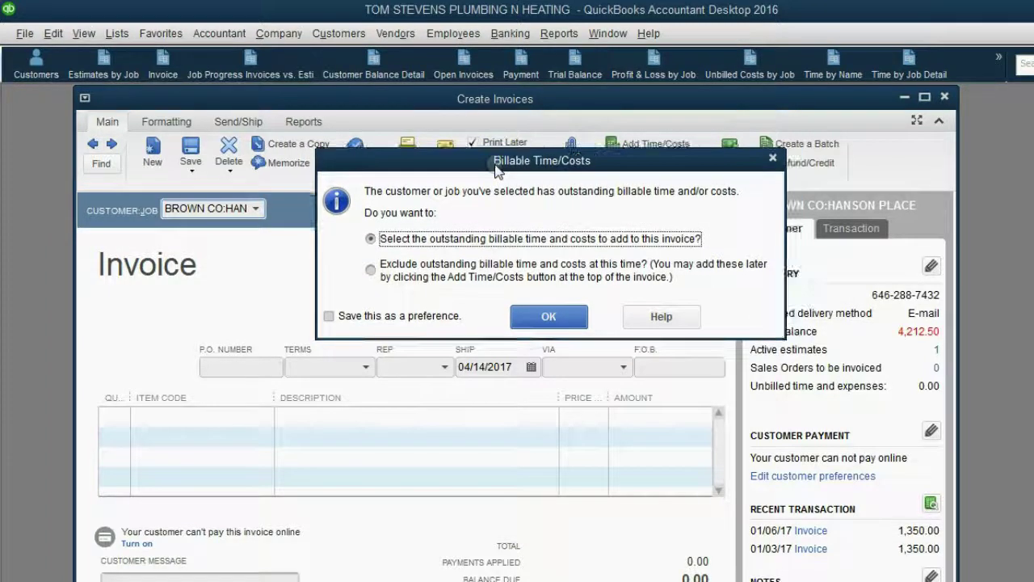
click(547, 315)
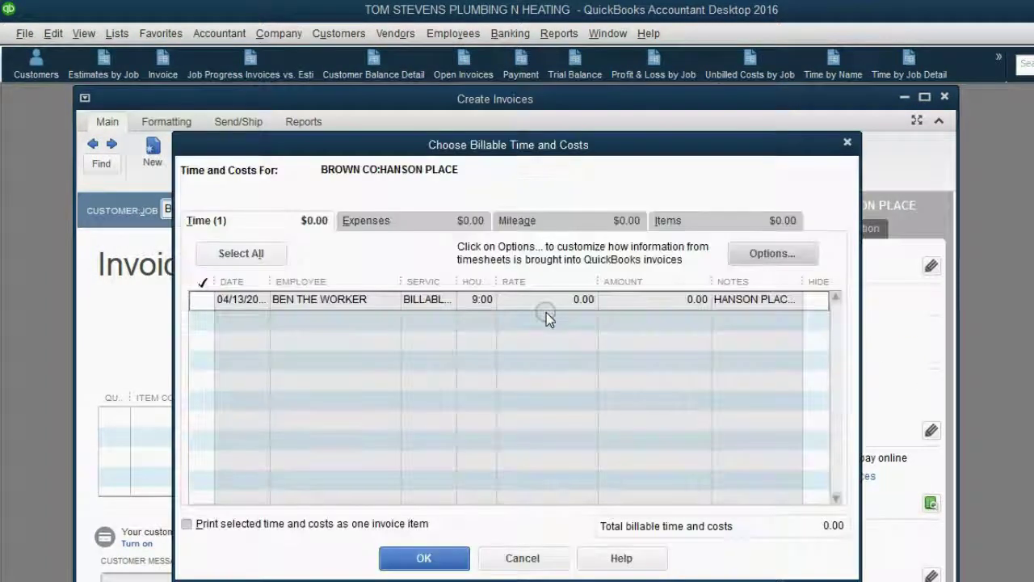
click(286, 221)
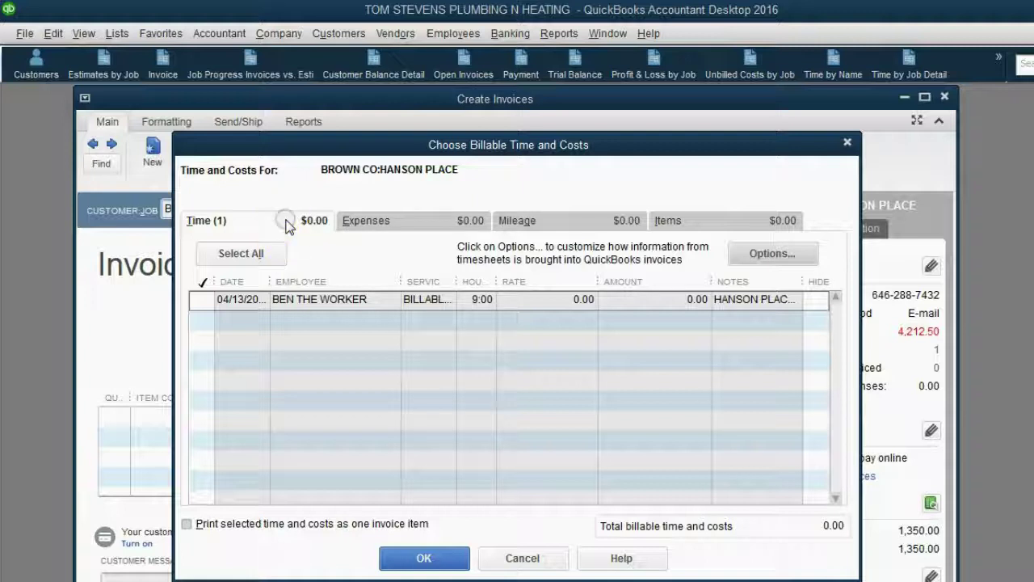
click(413, 174)
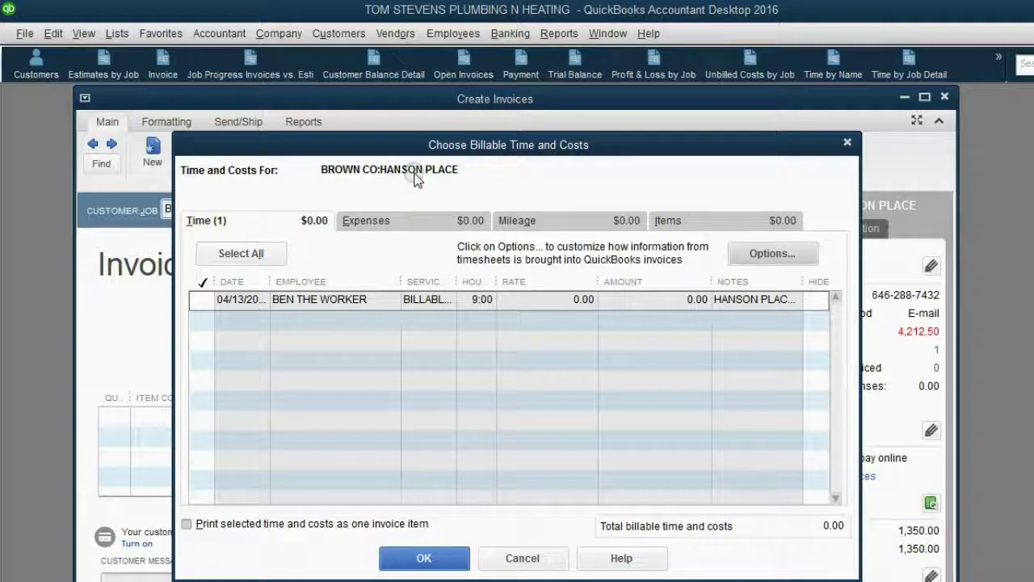
click(203, 300)
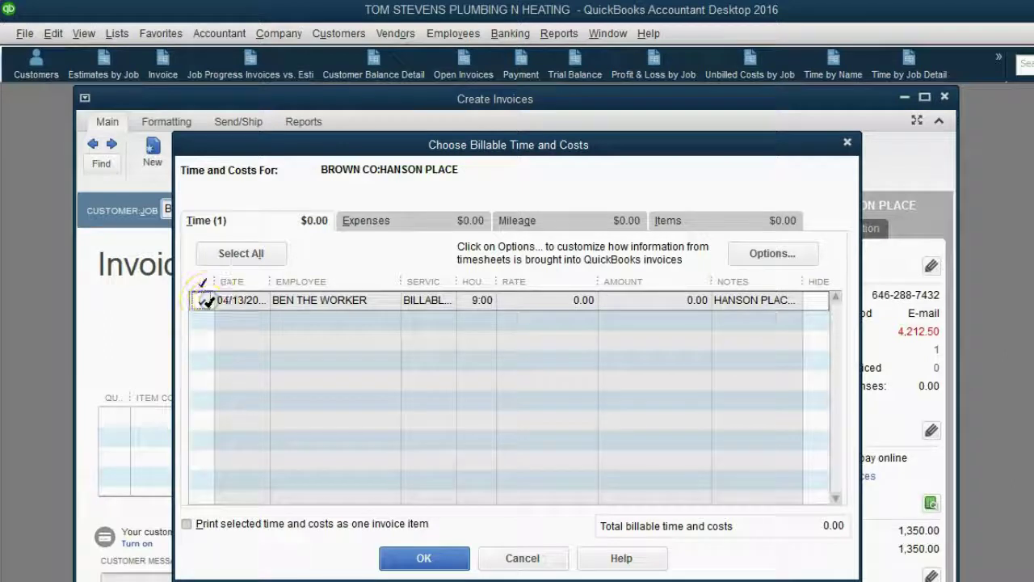
click(408, 559)
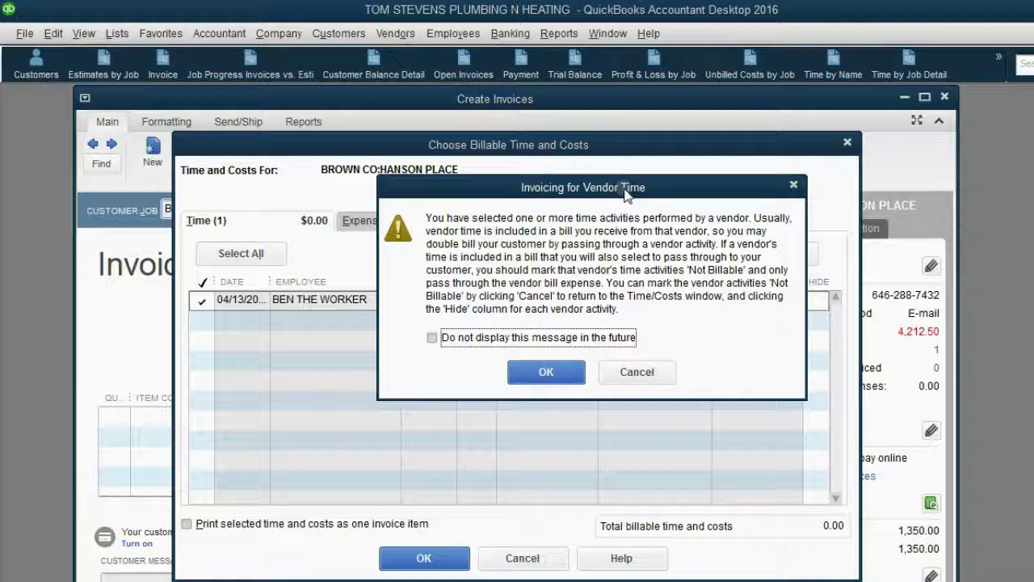
click(546, 371)
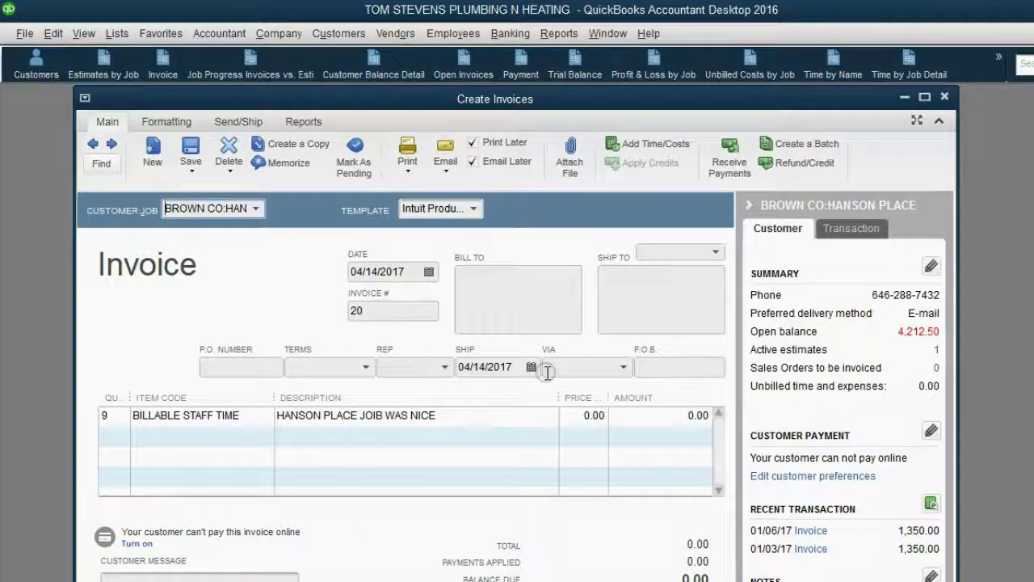
Price the 9-hour time line at 44.00 per hour, totalling 396.00.
click(150, 414)
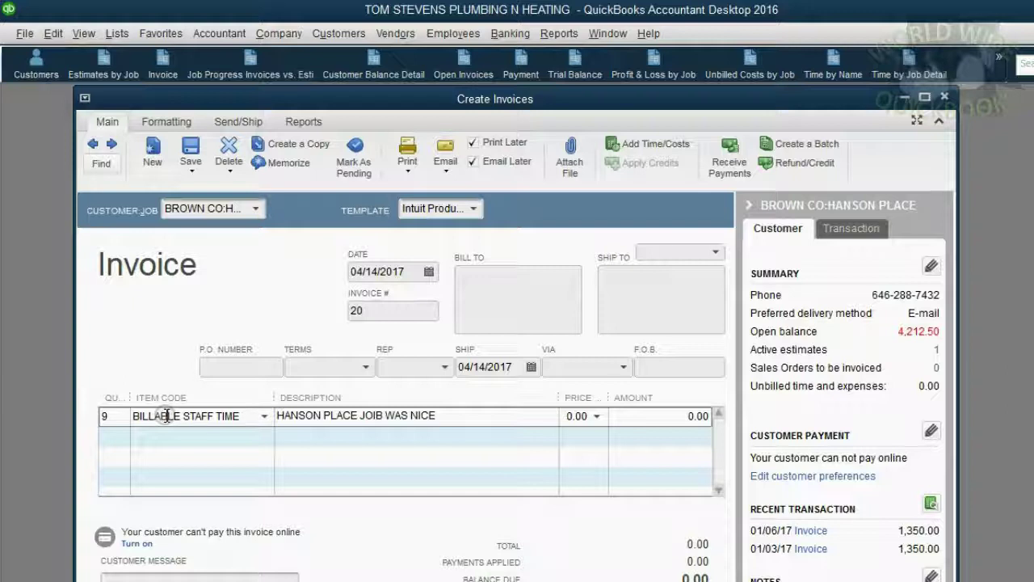
click(578, 416)
text(44)
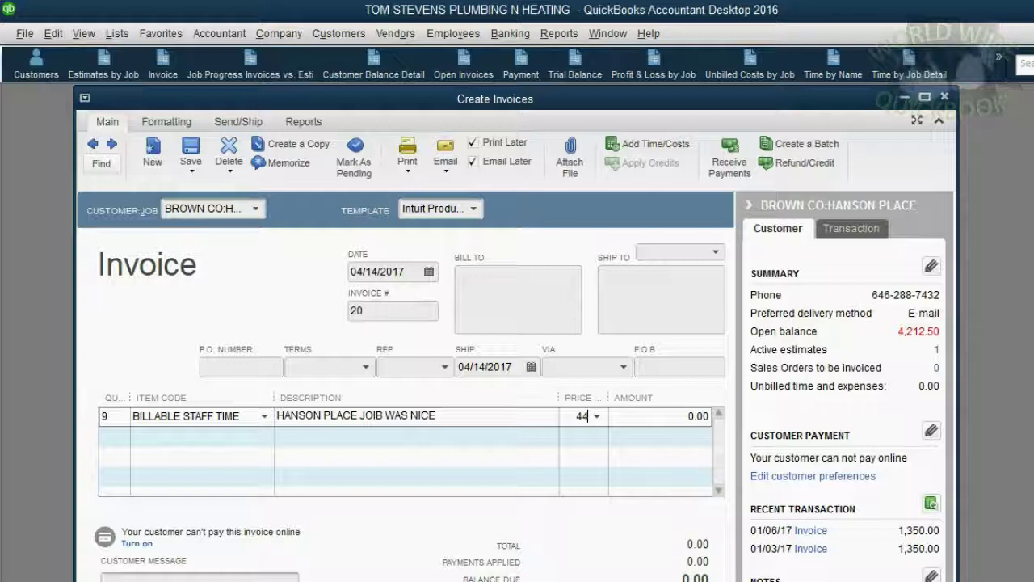
key(Tab)
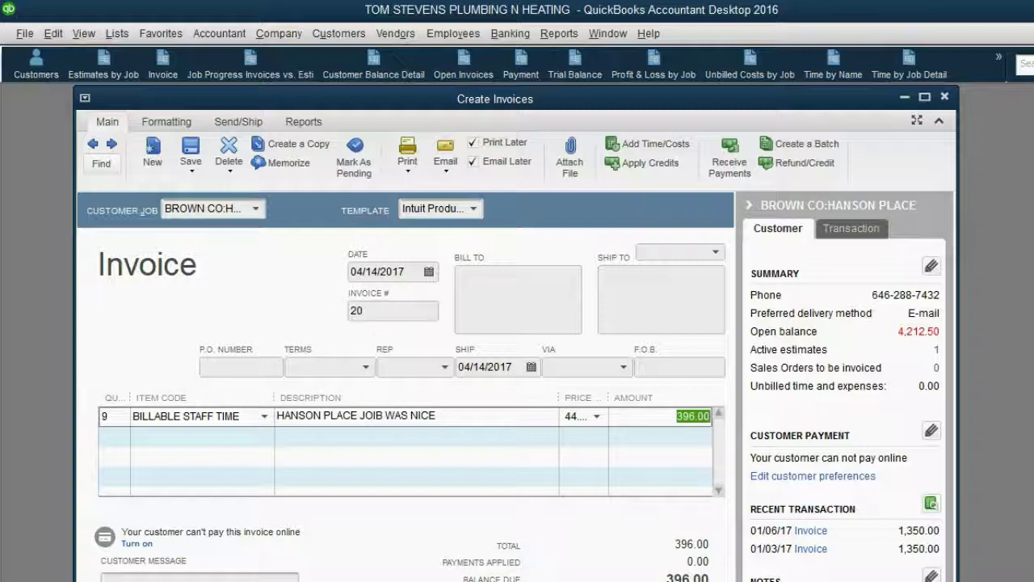
Turn off Email Later, then save and close the invoice, ignoring the spelling check.
key(ctrl+s)
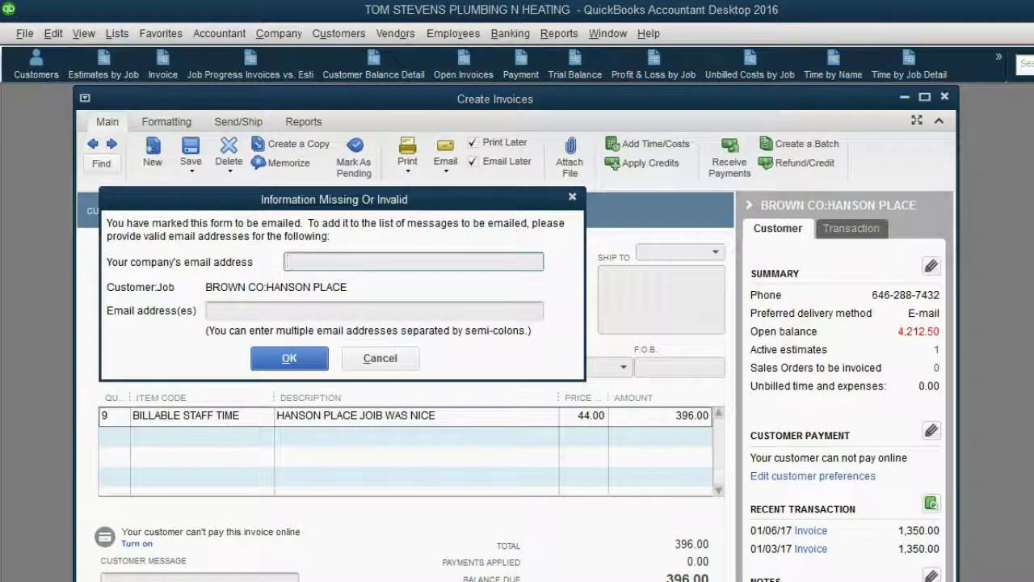
click(363, 358)
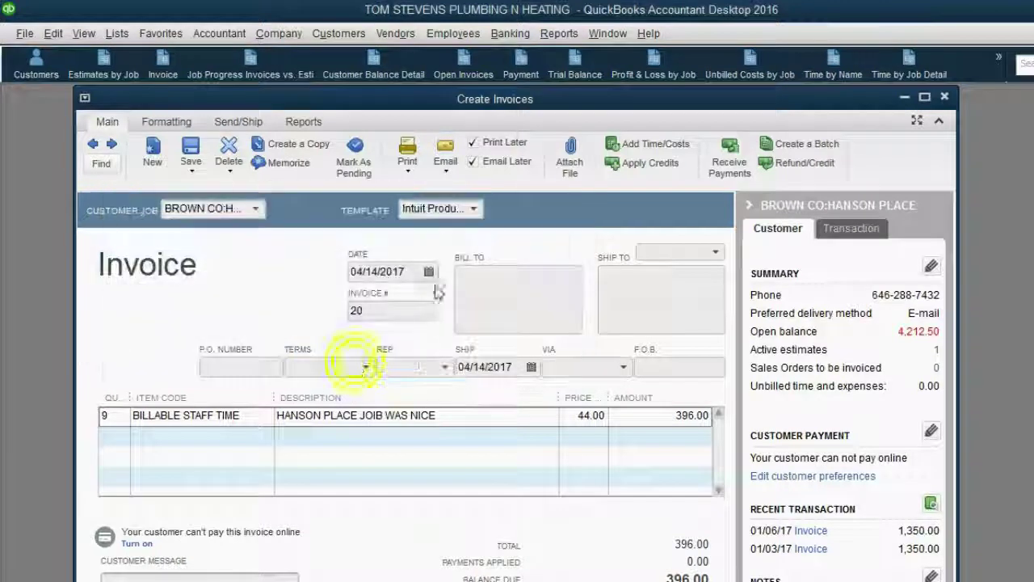
click(494, 161)
key(ctrl+s)
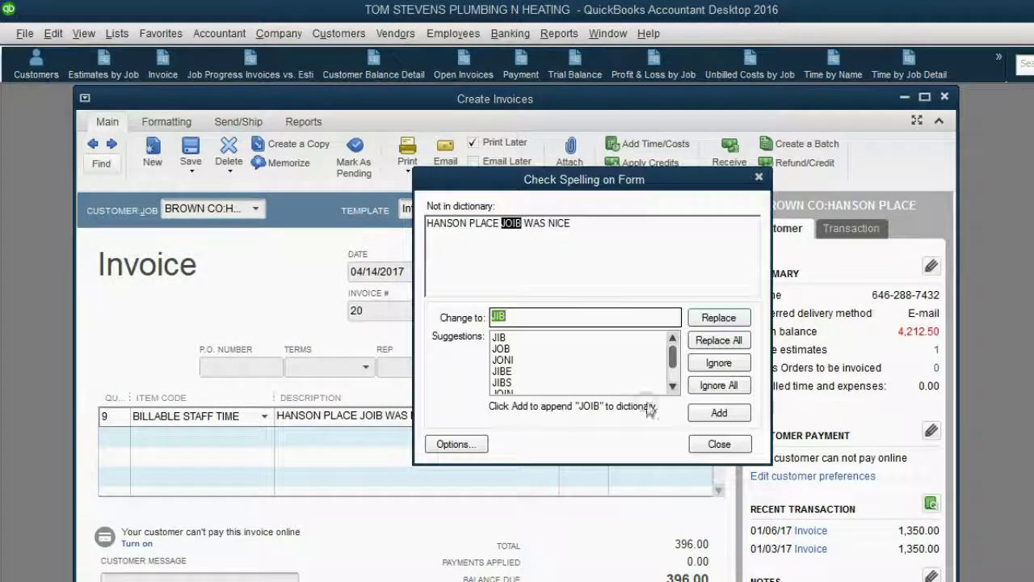
click(699, 385)
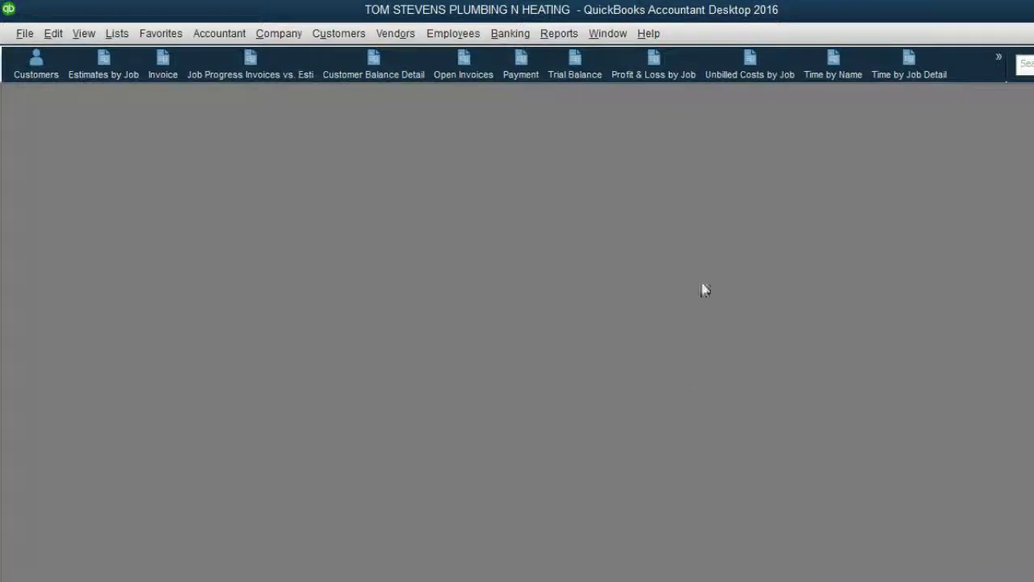
Open the Profit & Loss by Job report.
click(665, 71)
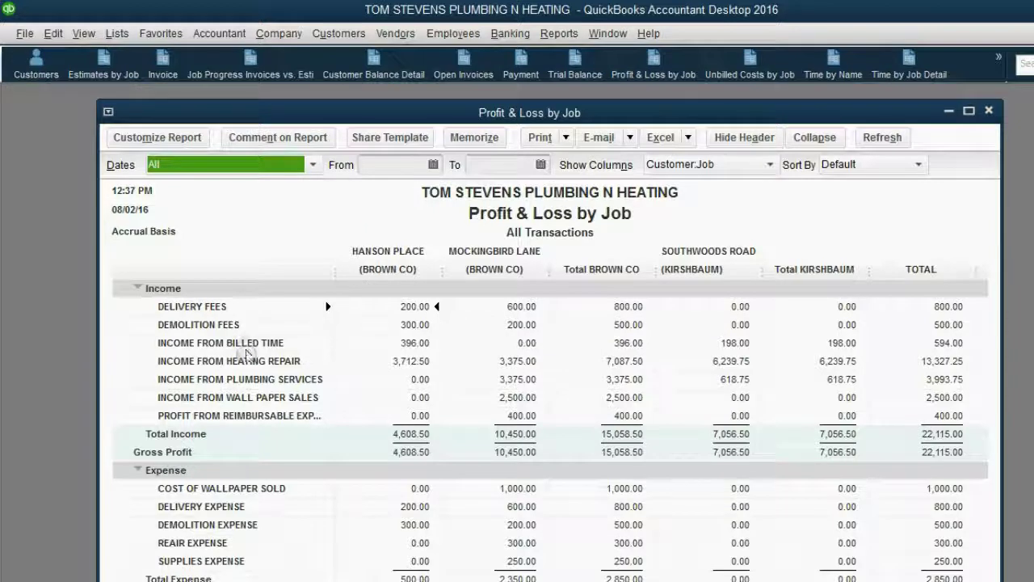
click(255, 344)
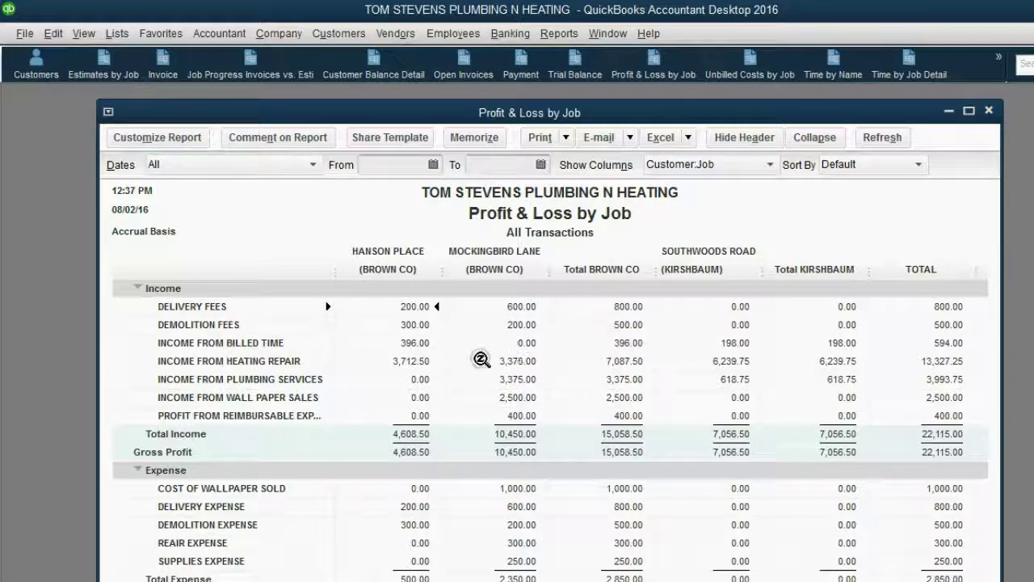
click(389, 269)
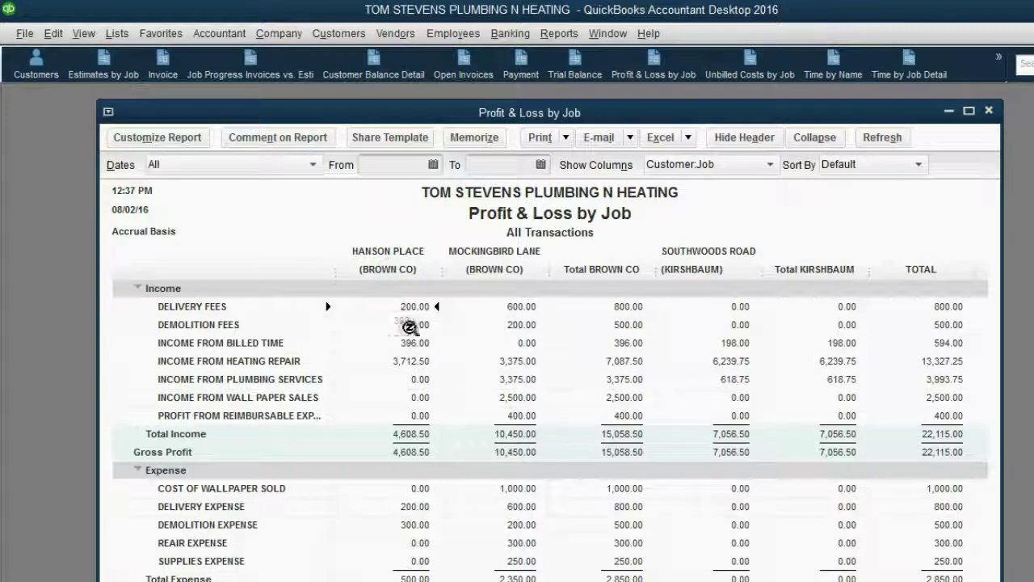
QuickZoom Hanson Place's 396.00 Income From Billed Time down to its invoice, then close it.
click(412, 343)
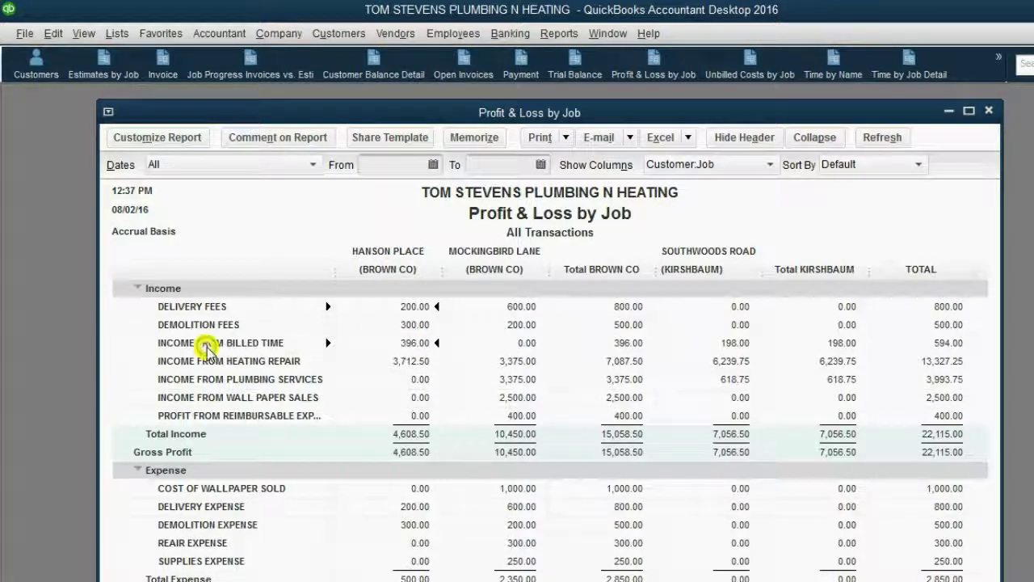
click(410, 344)
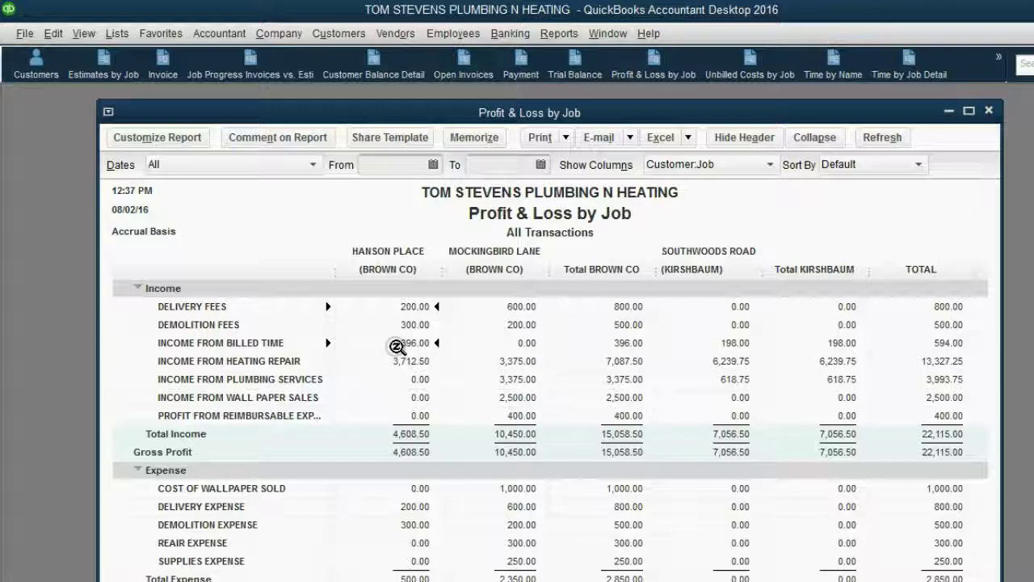
double_click(417, 343)
double_click(376, 296)
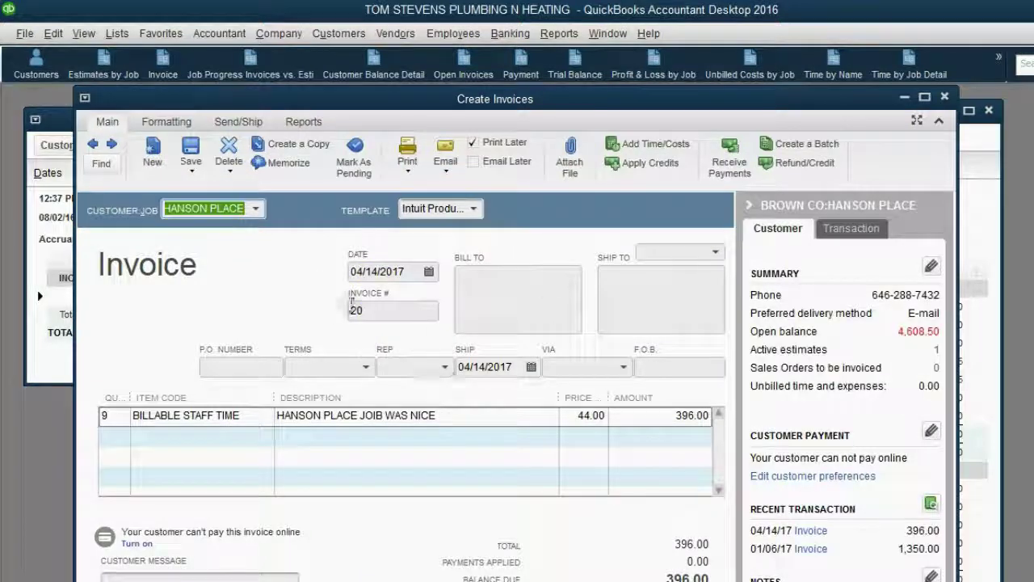
key(Escape)
key(Escape)
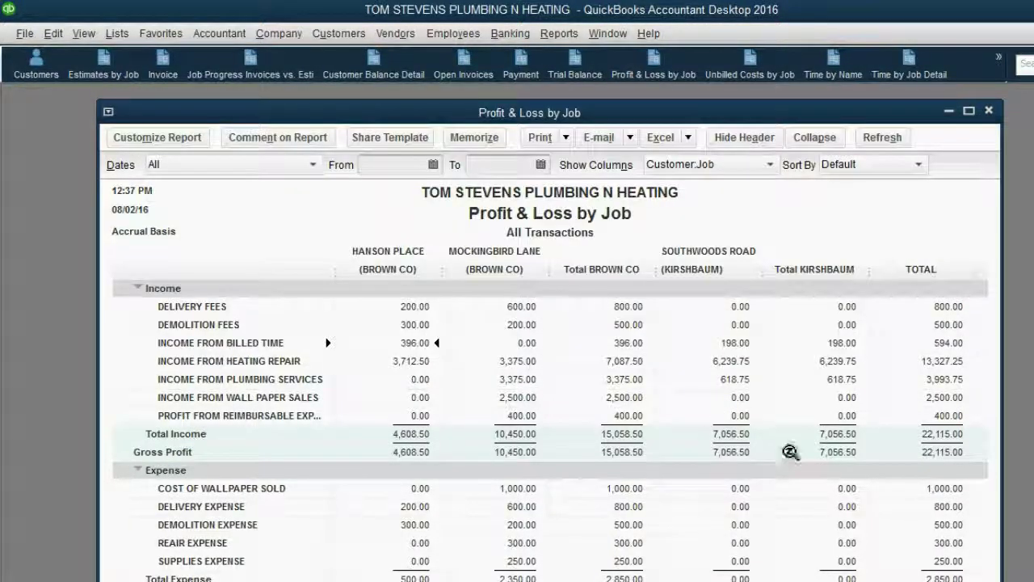